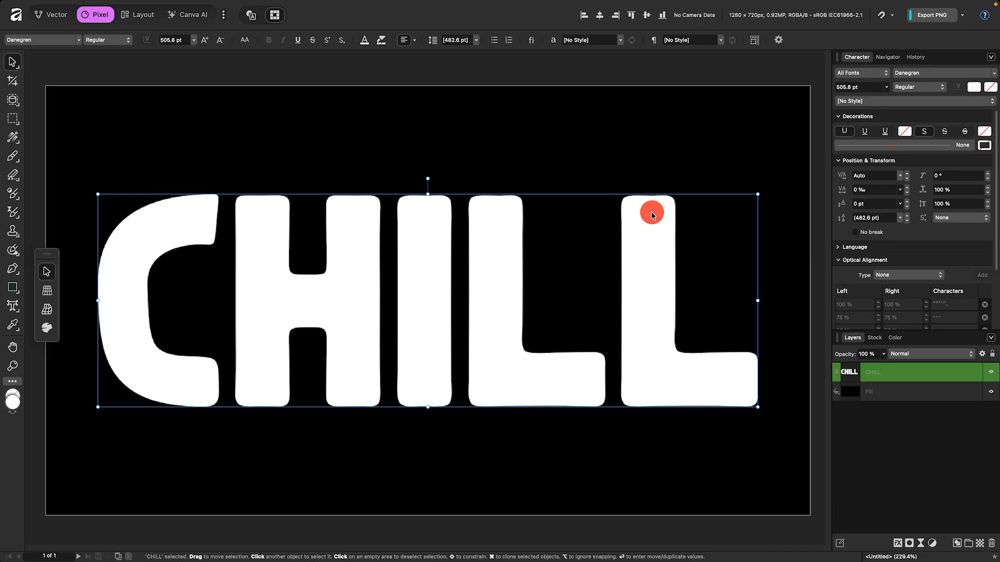
Step: Change the CHILL text's fill colour to a neutral grey with 50 lightness
double_click(12, 404)
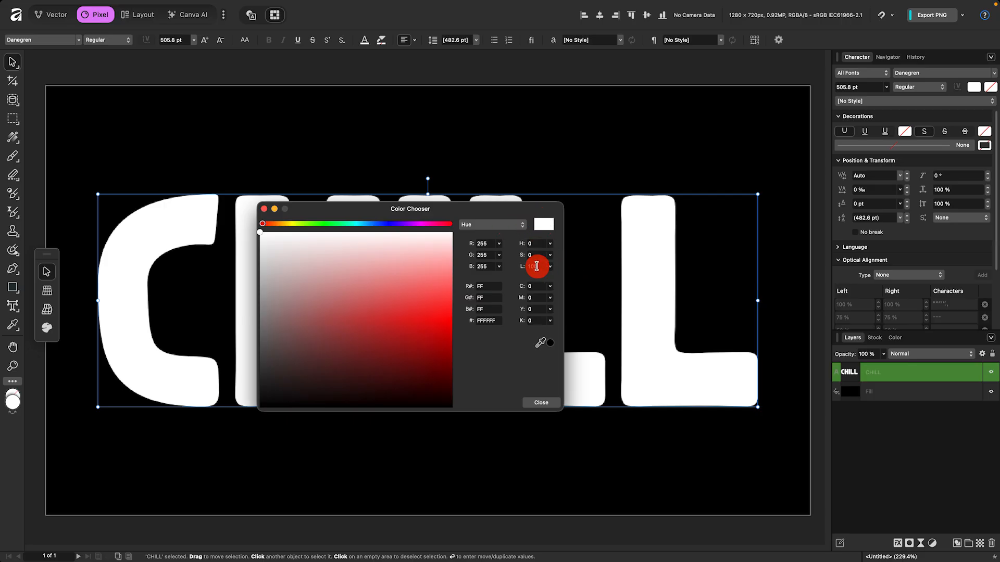
left_click_drag(536, 266, 571, 269)
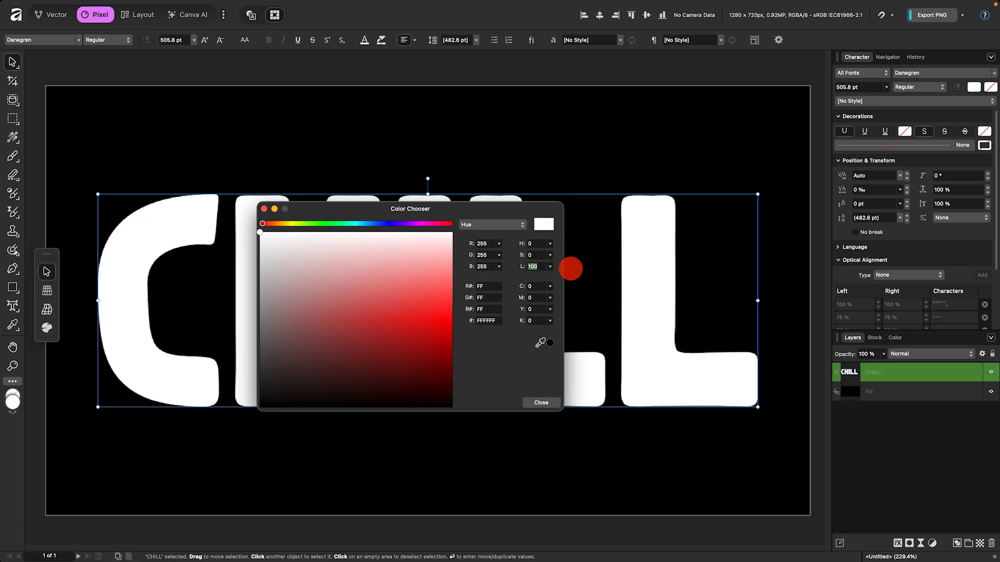
type("50")
key("Tab")
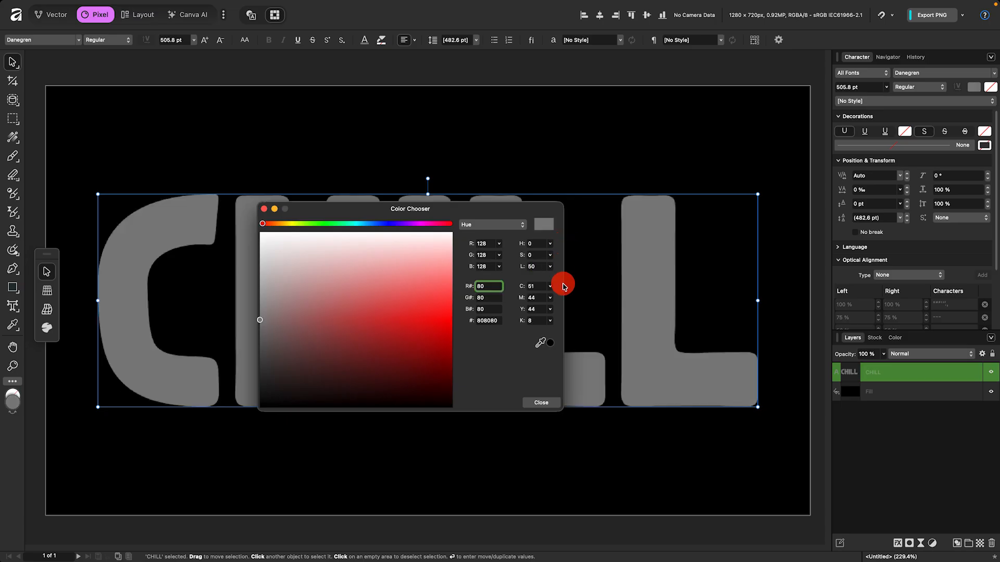
left_click(541, 403)
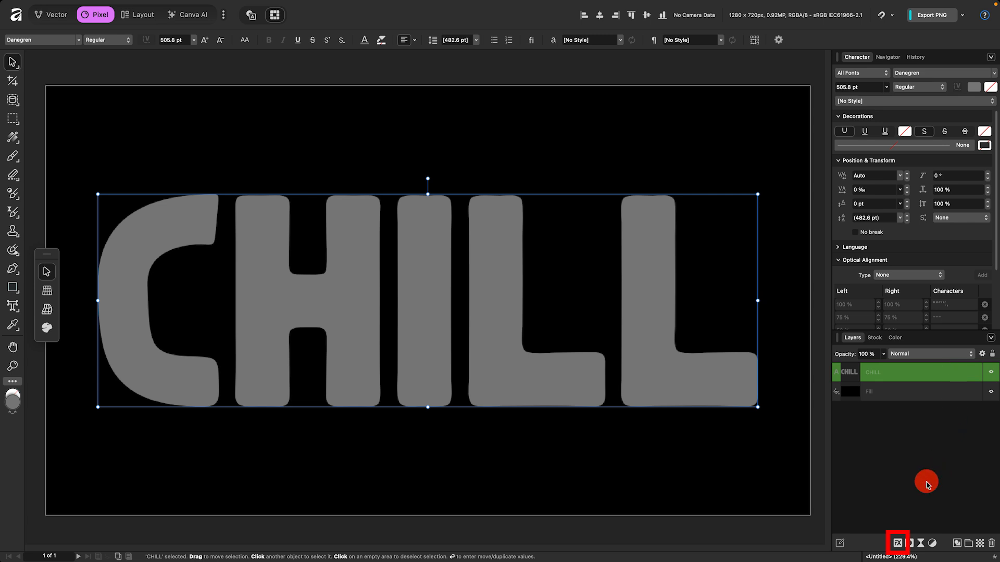
Step: Enable the Bevel / Emboss layer effect on the CHILL text and set its type to Inner
left_click(898, 543)
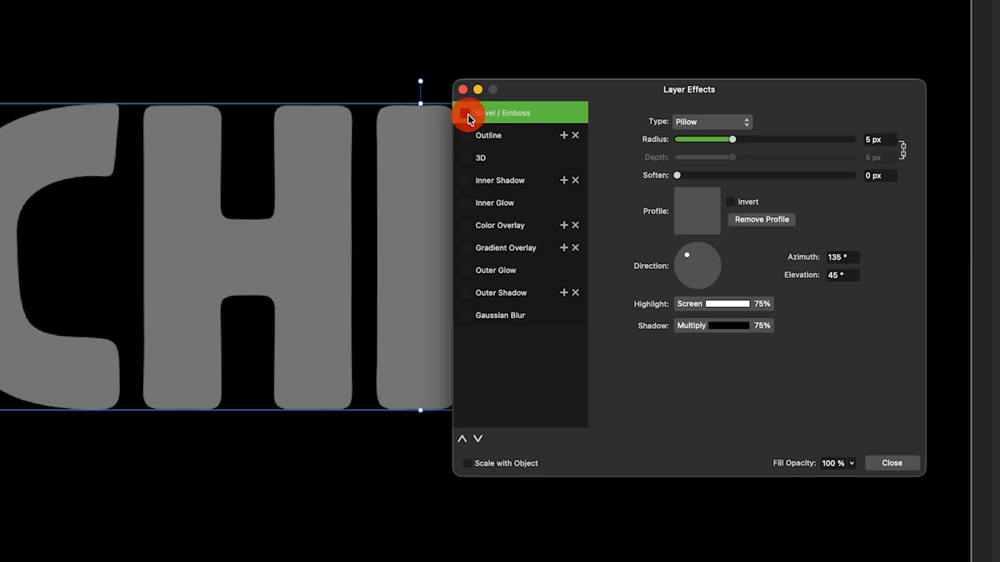
left_click(468, 114)
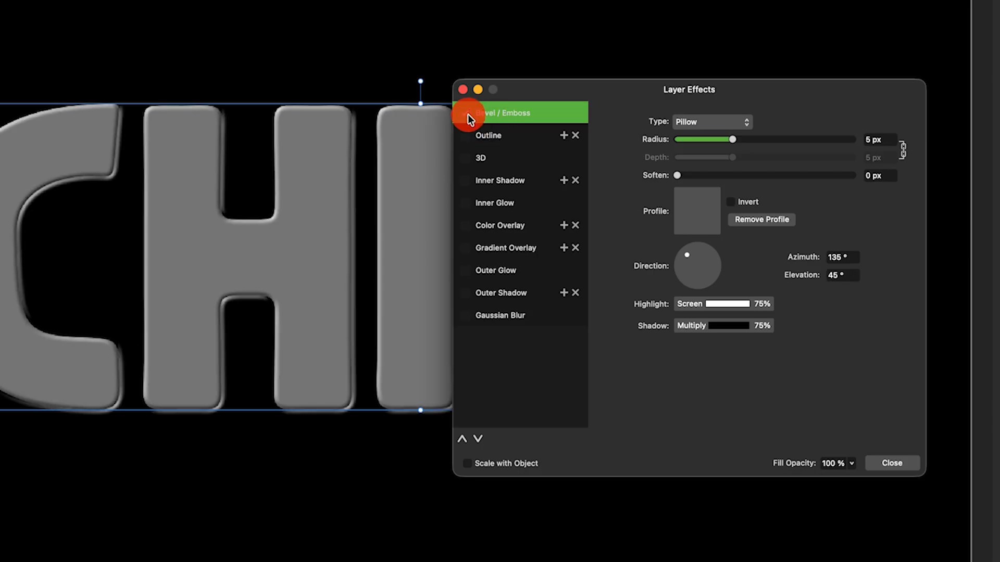
left_click(727, 125)
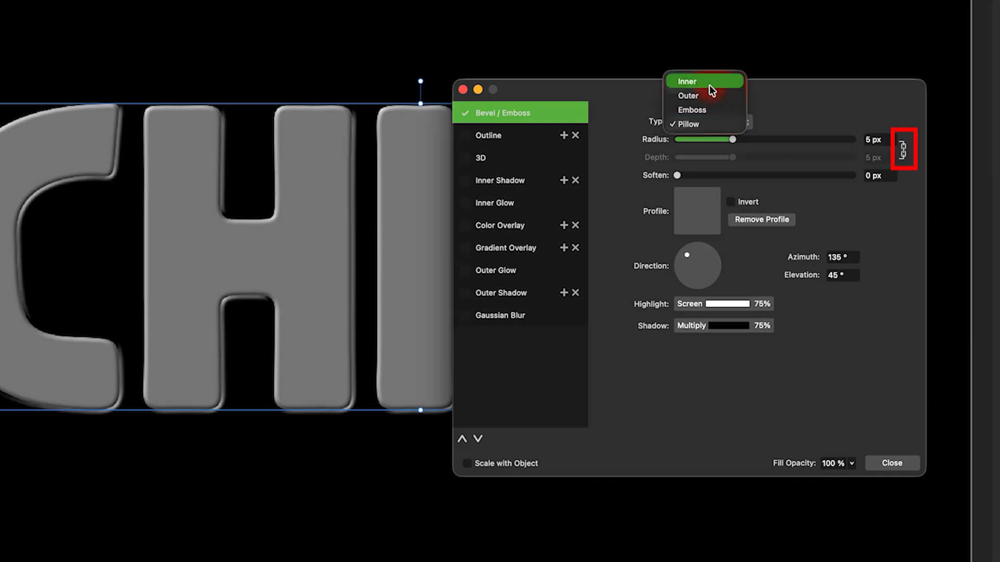
left_click(710, 84)
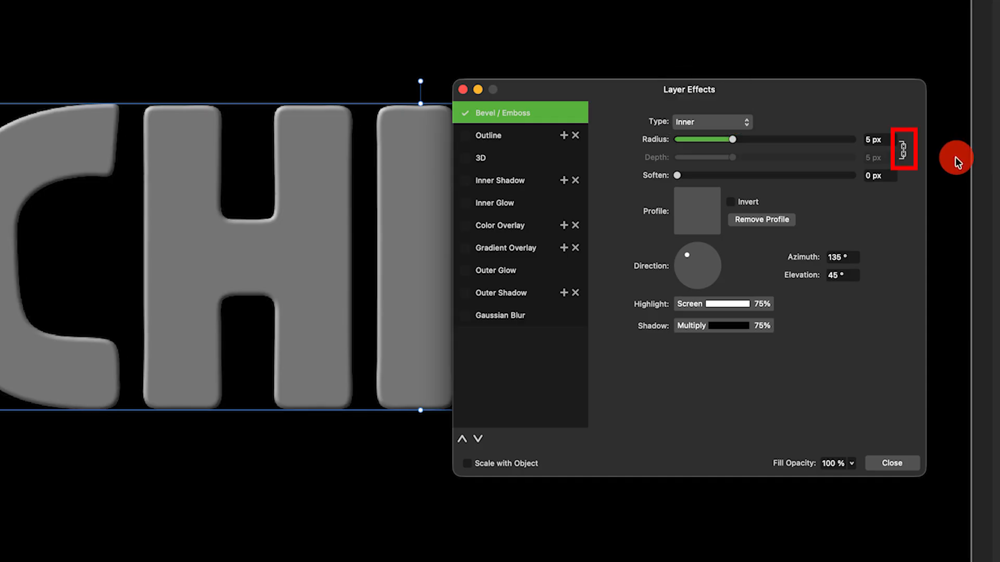
Step: Unlink the bevel's radius and depth, then set radius to 150 px, depth to 1000 px and soften to 1.3 px
left_click(902, 150)
left_click(880, 140)
type("150")
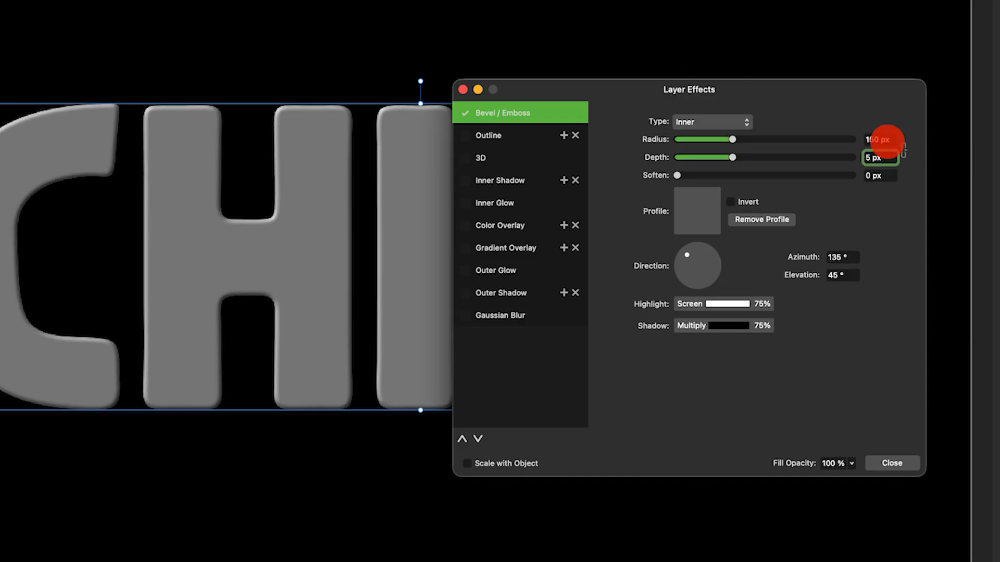
key("Return")
type("1")
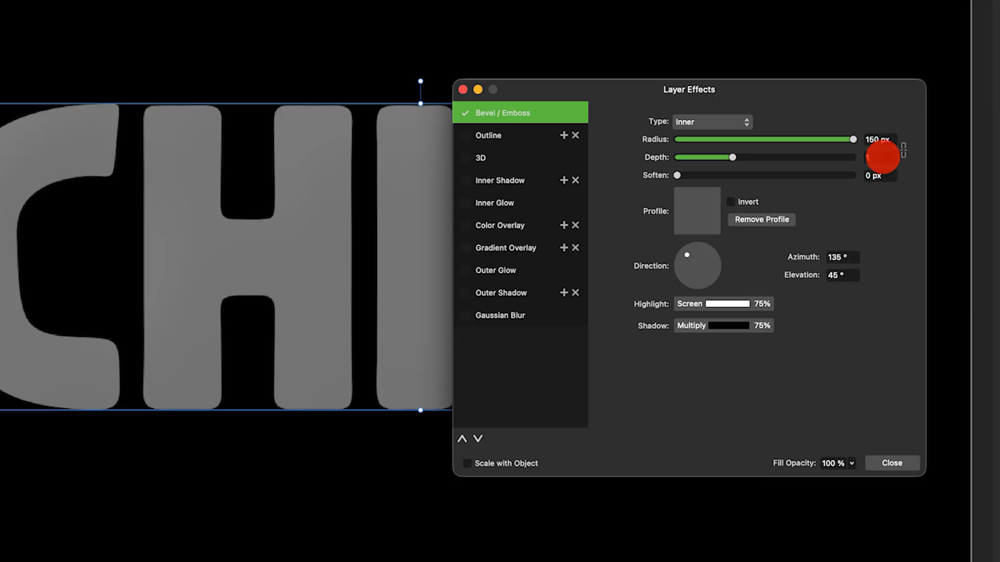
type("000")
key("Tab")
type("1")
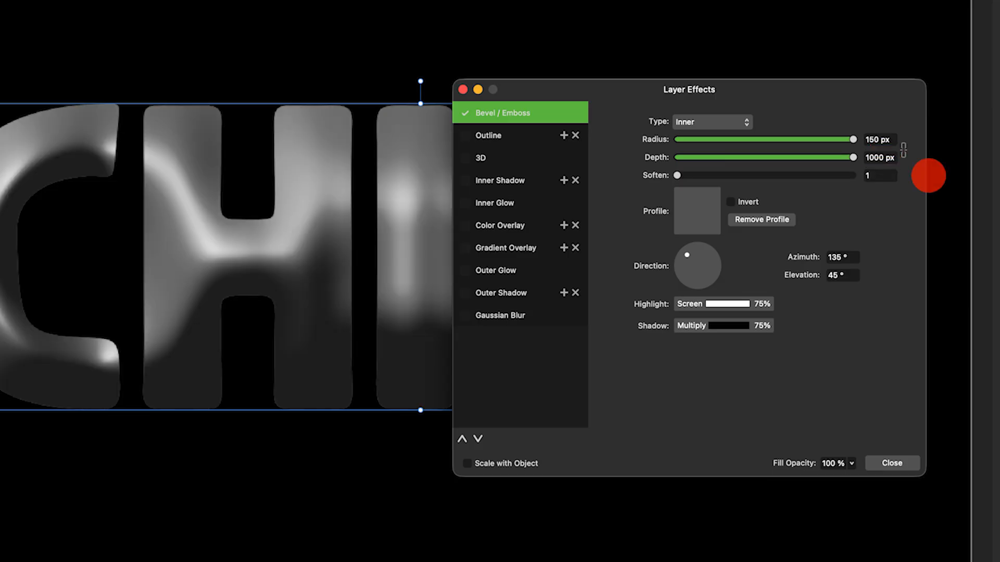
type(".3")
key("Tab")
Step: Apply the S-curve standard profile to the bevel and set its azimuth to 150°
left_click(707, 211)
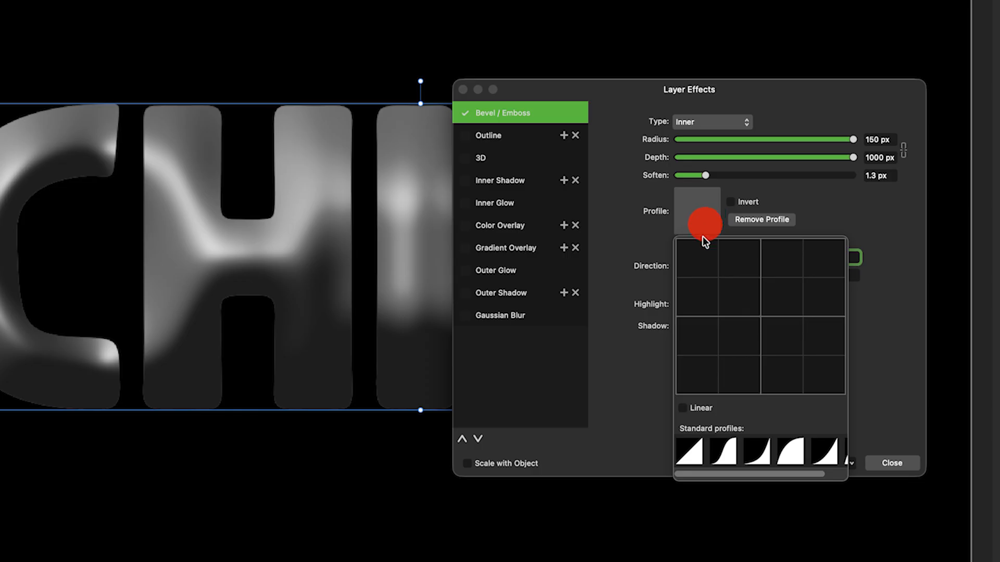
left_click(720, 461)
left_click(876, 257)
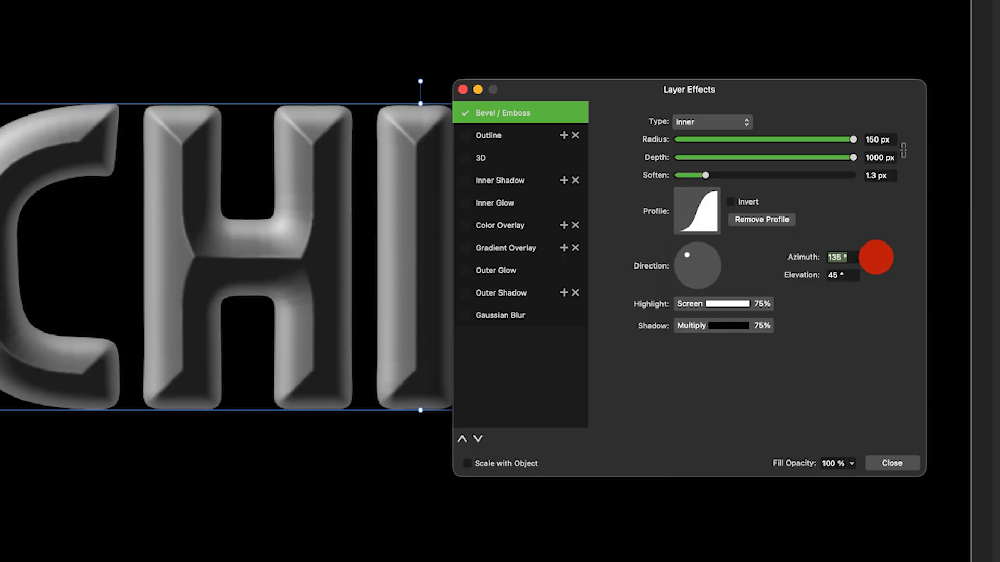
type("150")
key("Tab")
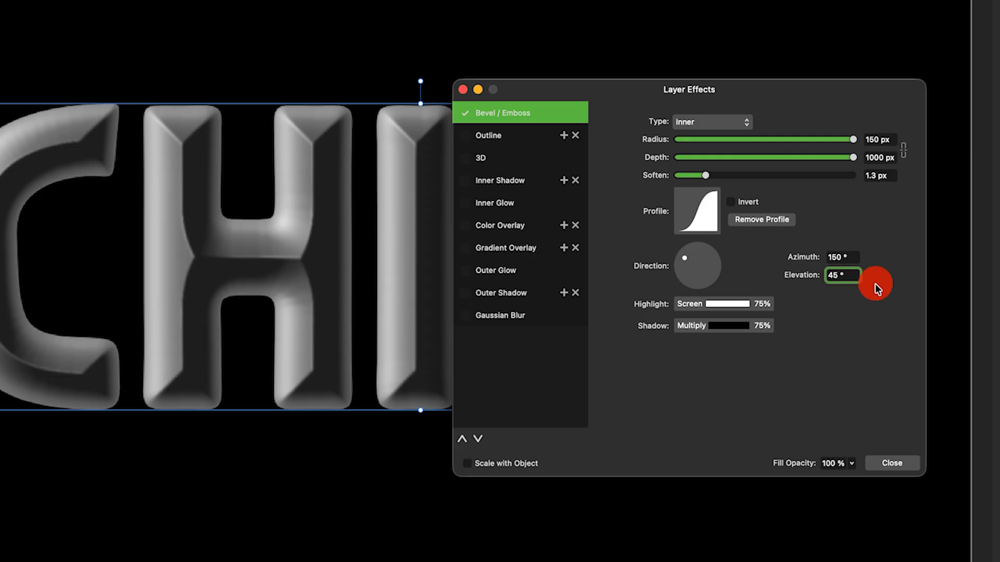
Step: Set both the highlight opacity and the shadow opacity of the bevel to 50%
left_click(761, 307)
left_click(889, 372)
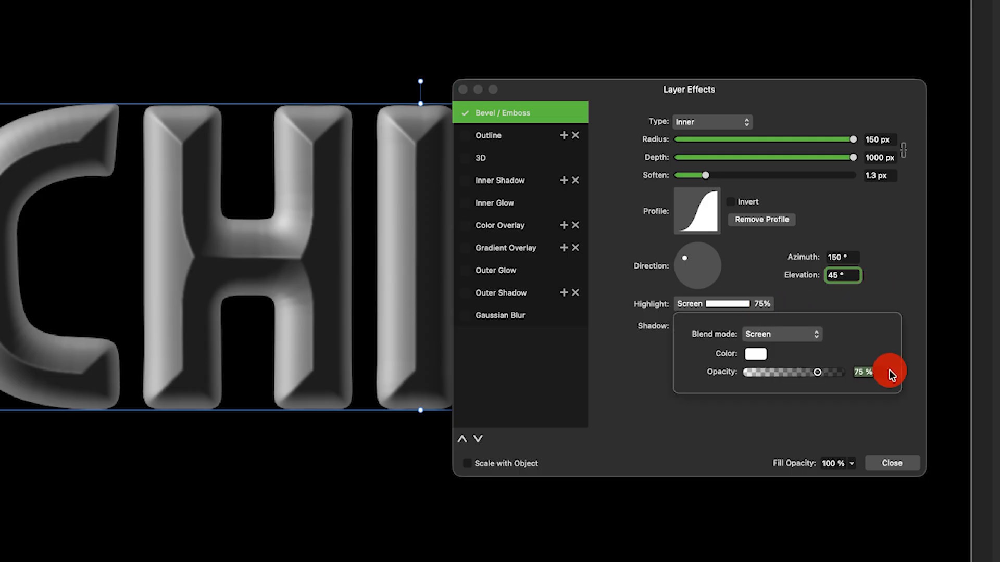
type("50")
key("Tab")
left_click(764, 326)
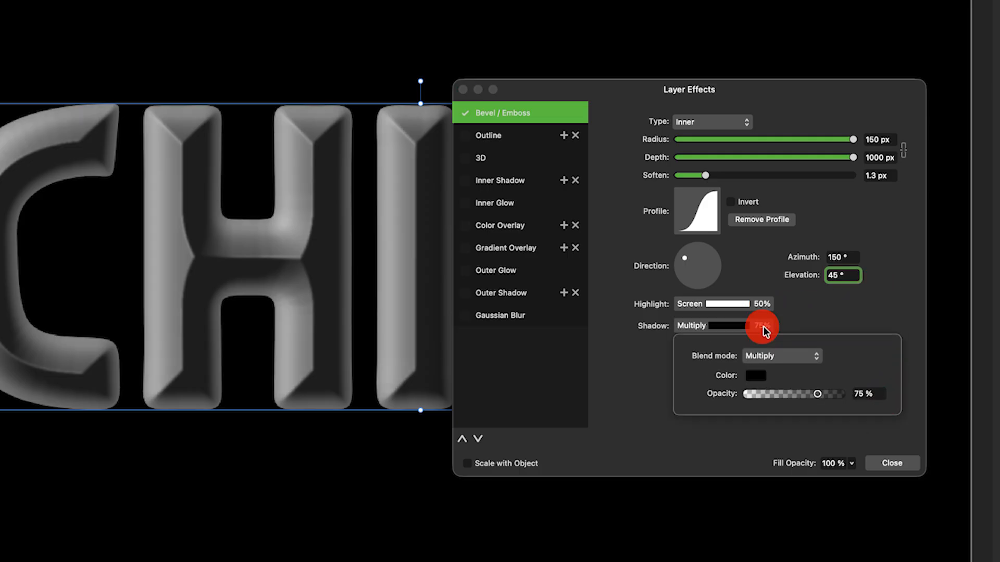
left_click(852, 391)
type("50")
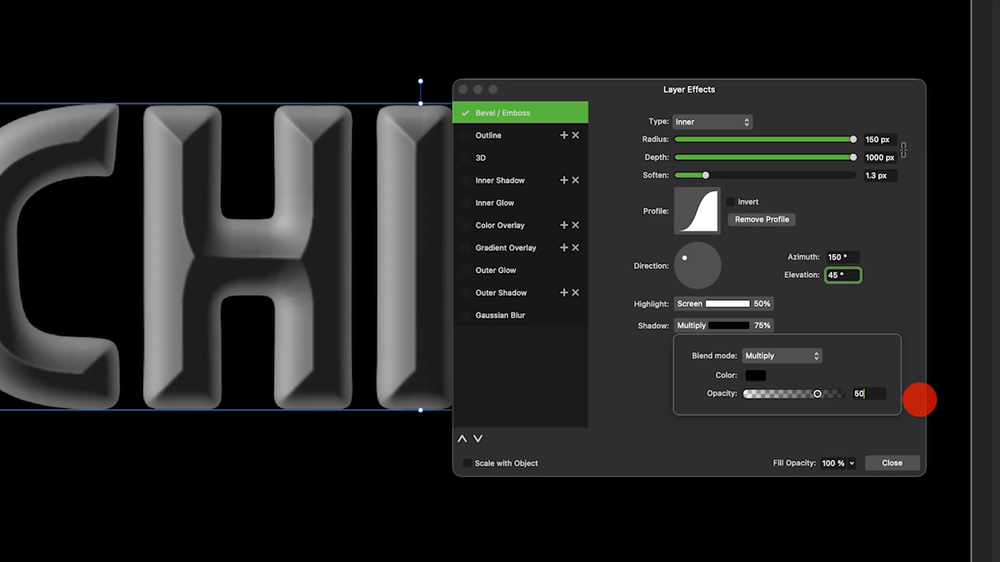
key("Tab")
left_click(850, 426)
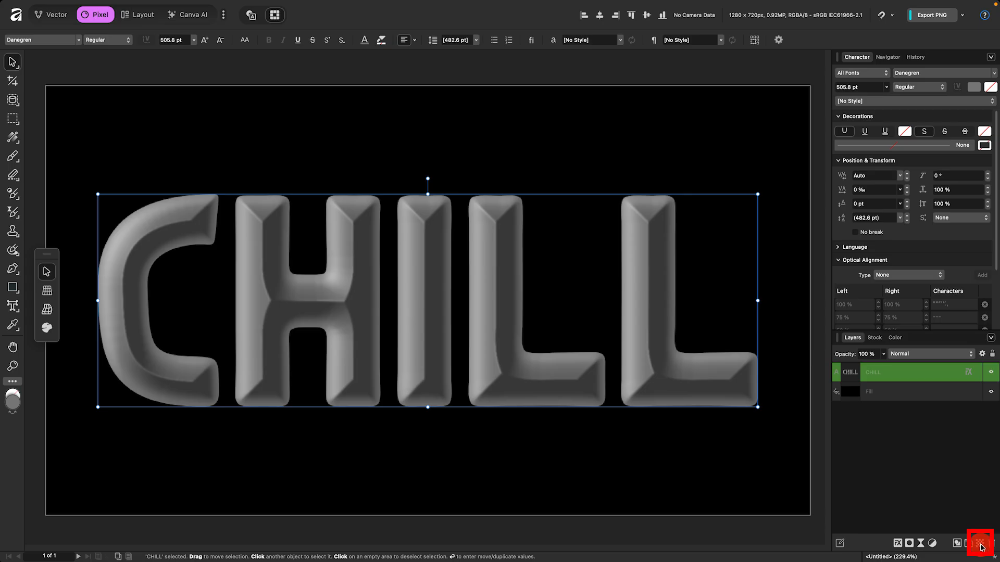
Step: Add a pixel layer above the text with the Color Dodge blend mode and reset the colours to the default black and white
left_click(979, 543)
left_click(956, 356)
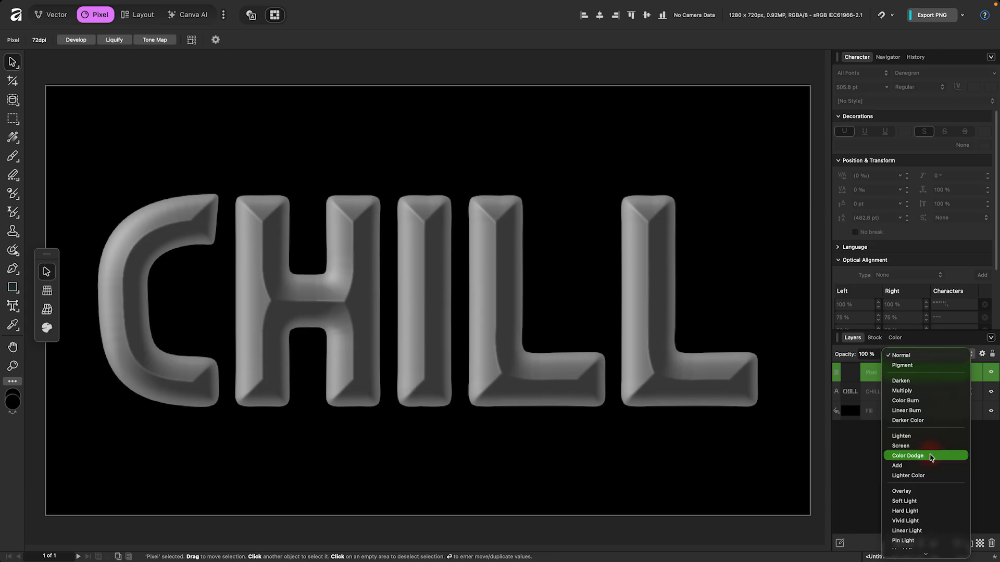
left_click(931, 457)
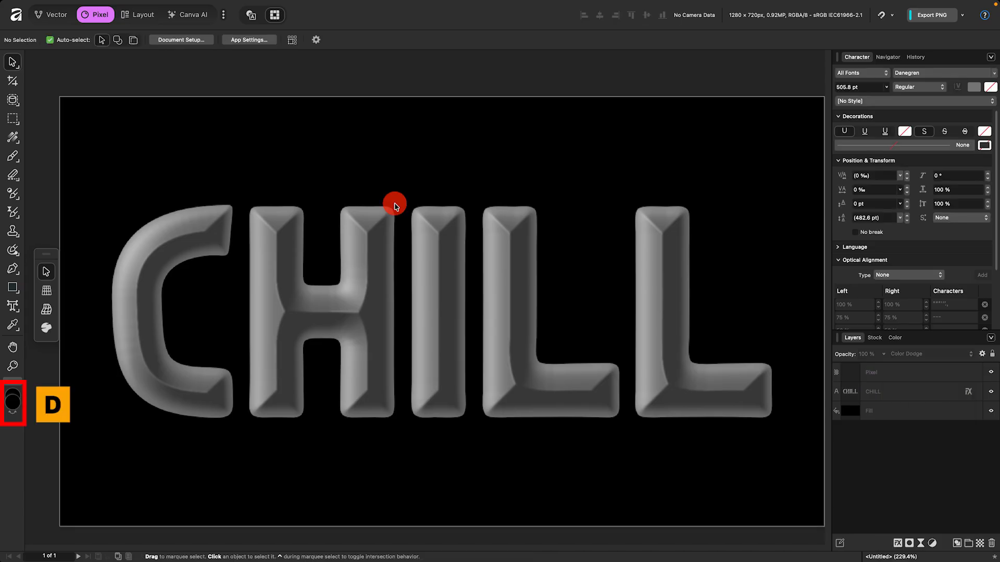
key("d")
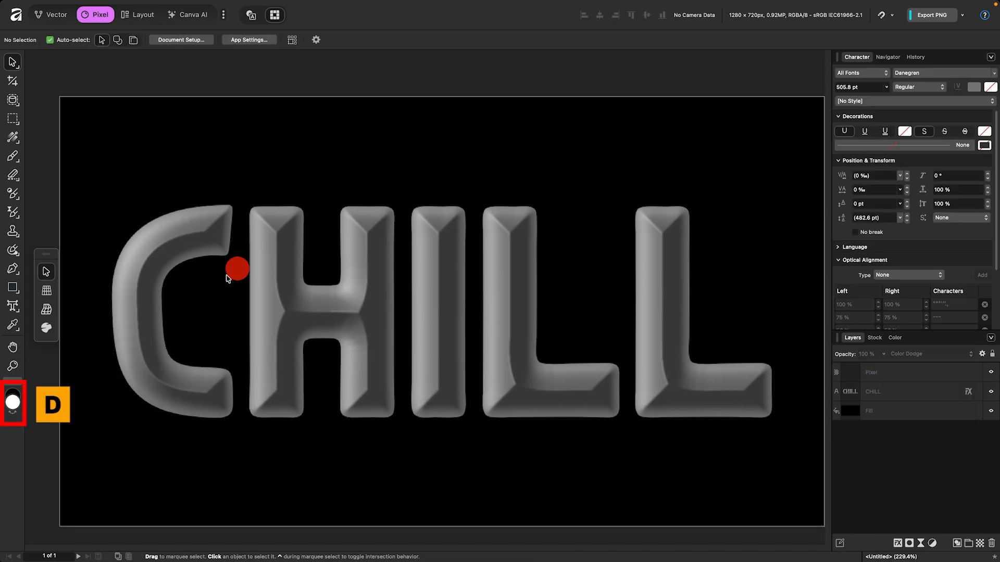
left_click(68, 413)
Step: Apply Perlin Noise to the pixel layer with octaves 3, zoom 36.9 and persistence 62.3, and set the layer's opacity to 25%
left_click(215, 8)
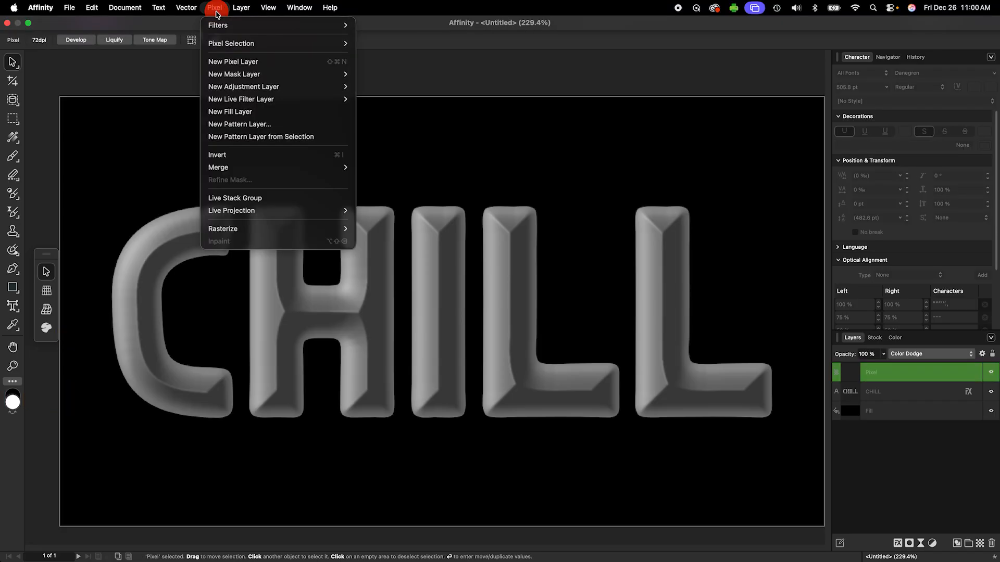
mouse_move(229, 26)
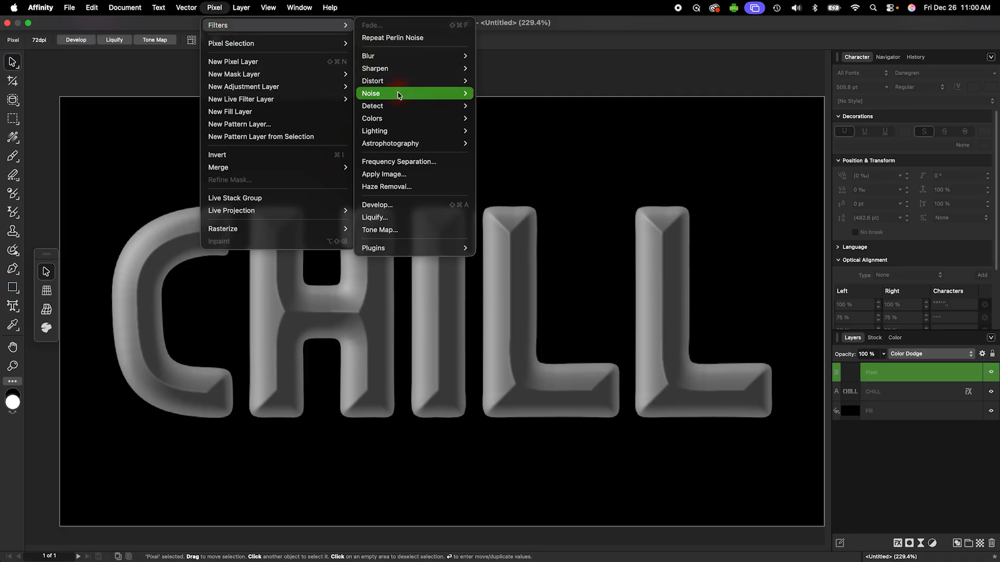
mouse_move(399, 95)
left_click(505, 131)
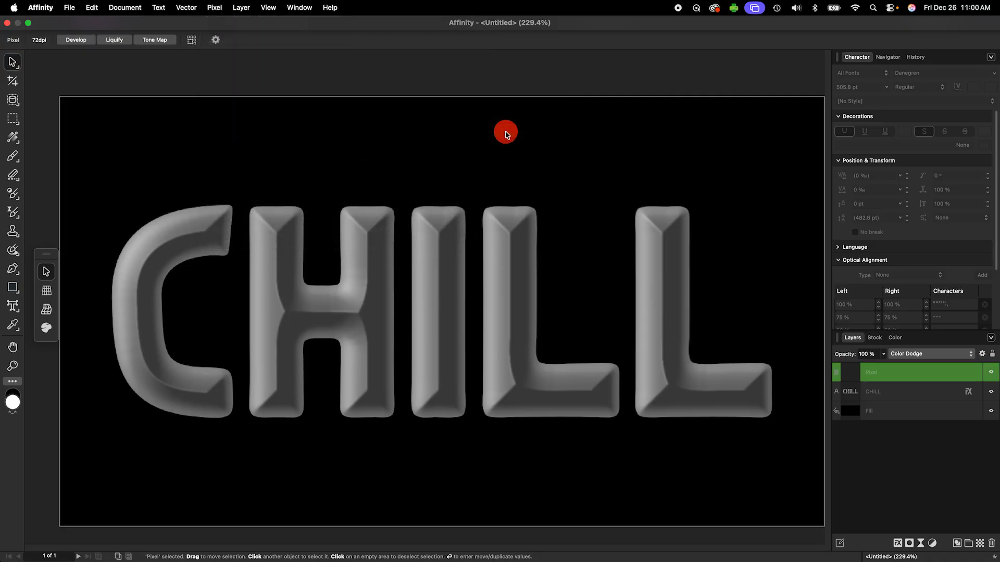
mouse_move(513, 395)
left_mouse_down()
mouse_move(550, 394)
mouse_move(522, 394)
left_mouse_up()
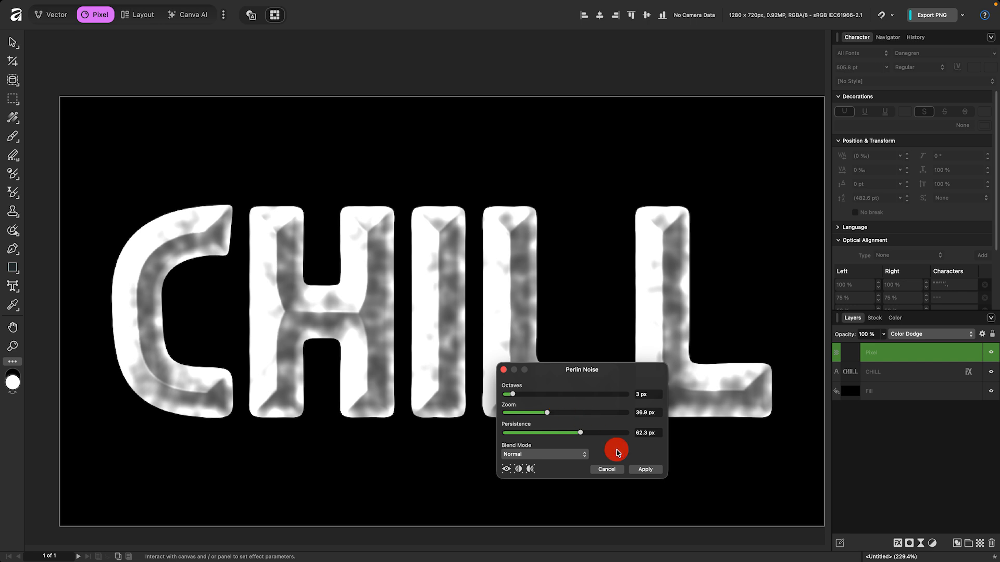
left_click(645, 469)
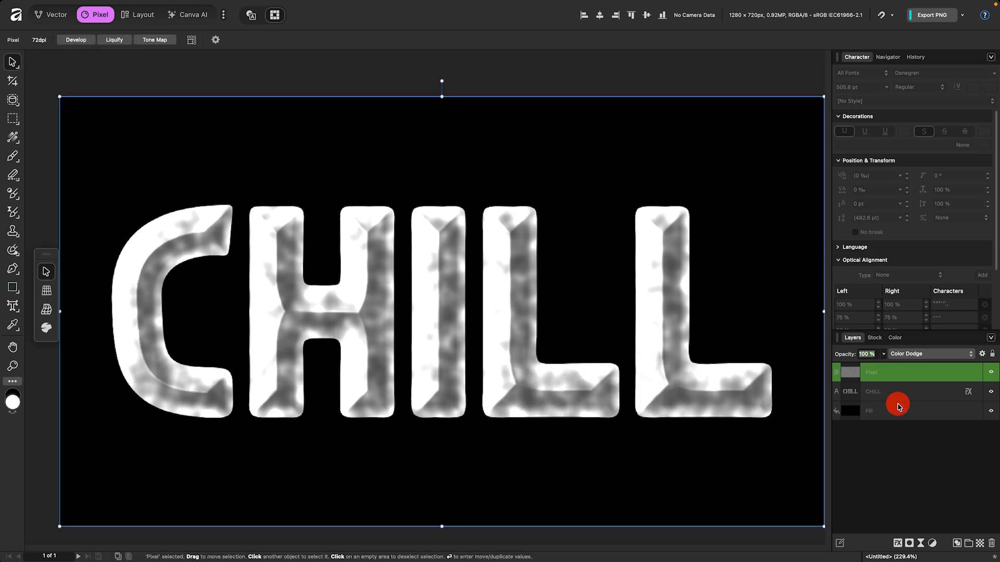
key("2")
key("Return")
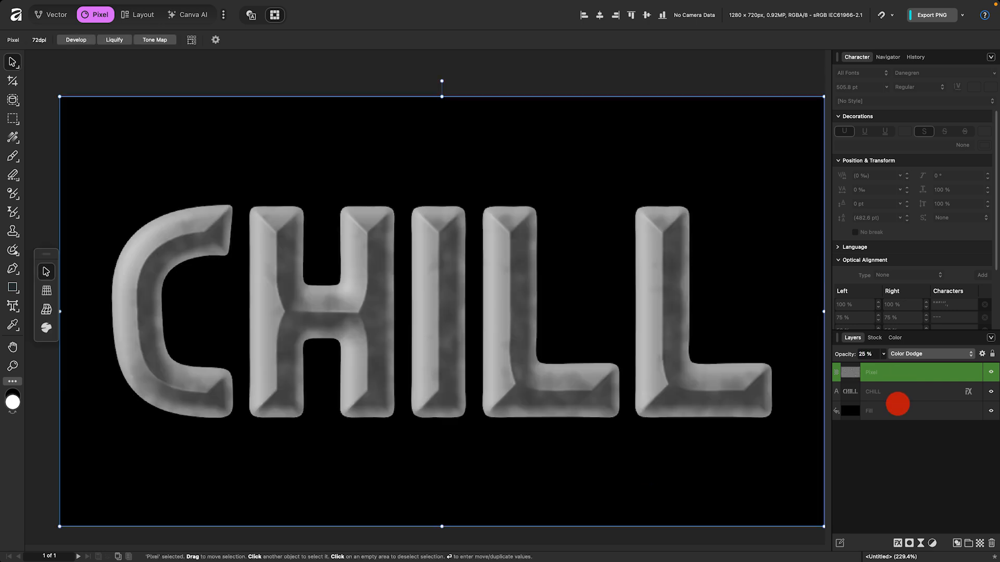
Step: Add a fill layer on top and draw a vertical linear gradient from the canvas's bottom edge to its top edge
key("g")
left_click(214, 8)
left_click(230, 111)
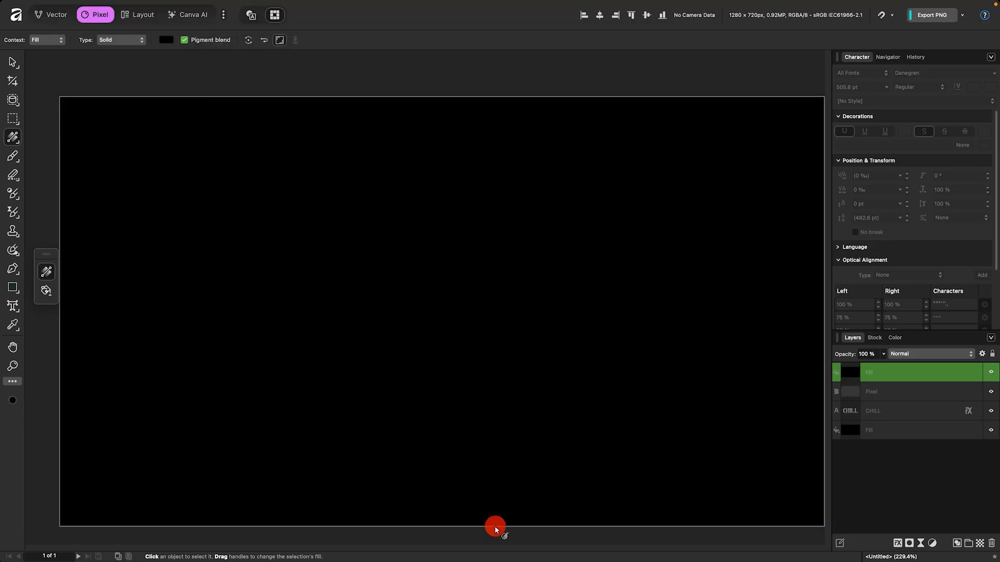
left_click_drag(495, 527, 493, 99)
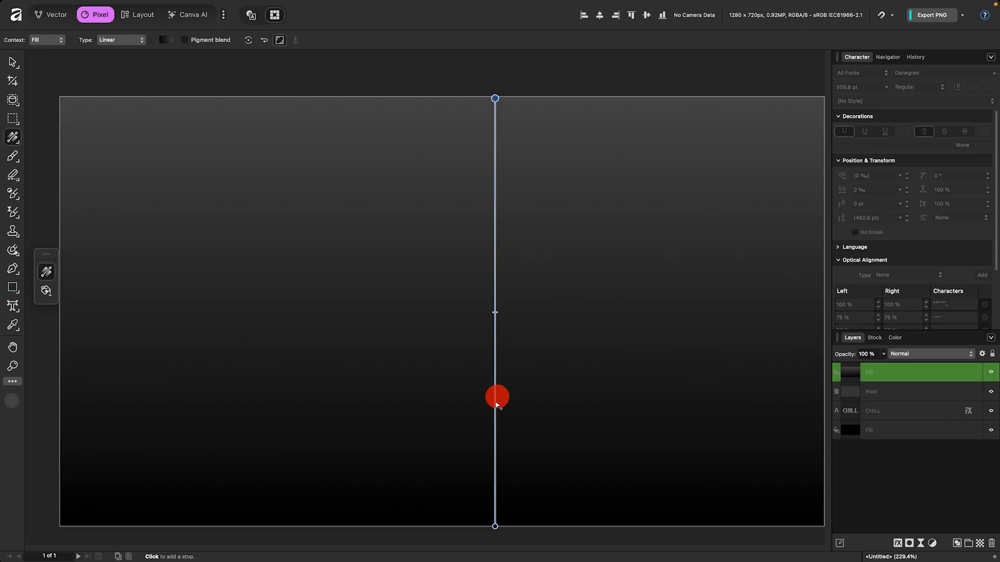
Step: Set the gradient's end stop at the canvas's top edge to white (FFFFFF) and the fill layer's blend mode to Overlay
left_click(166, 43)
left_click(333, 85)
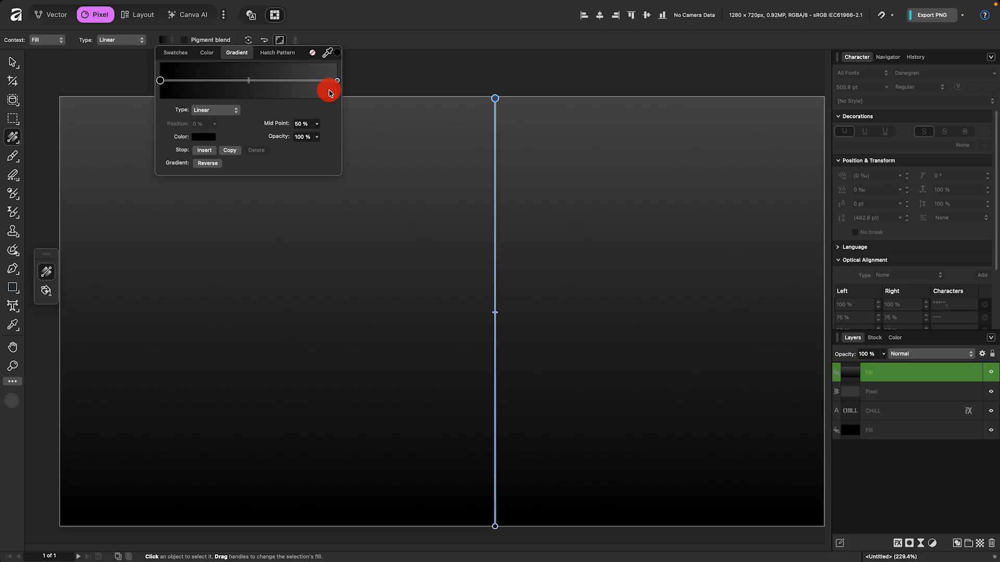
left_click(336, 82)
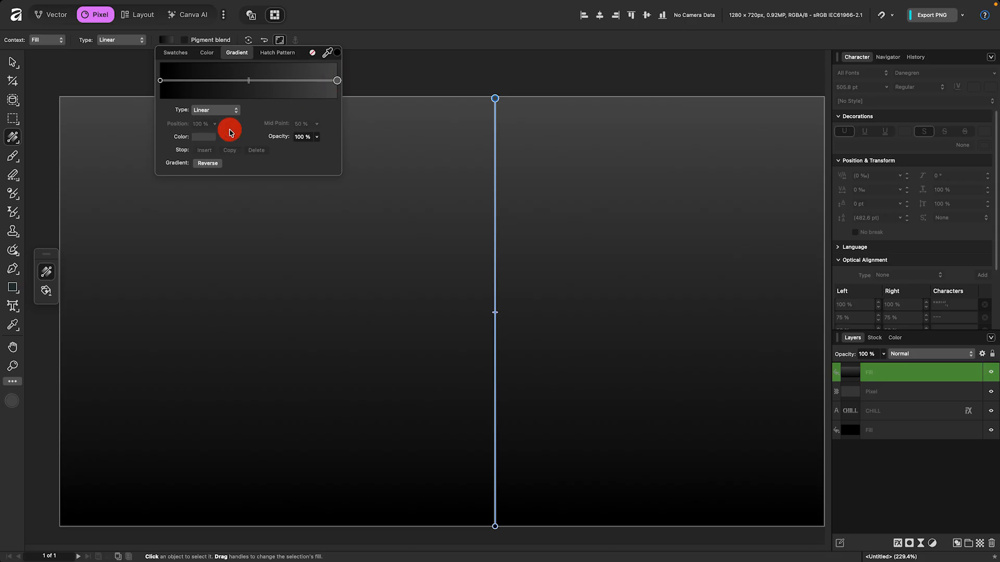
left_click(212, 137)
left_click(239, 225)
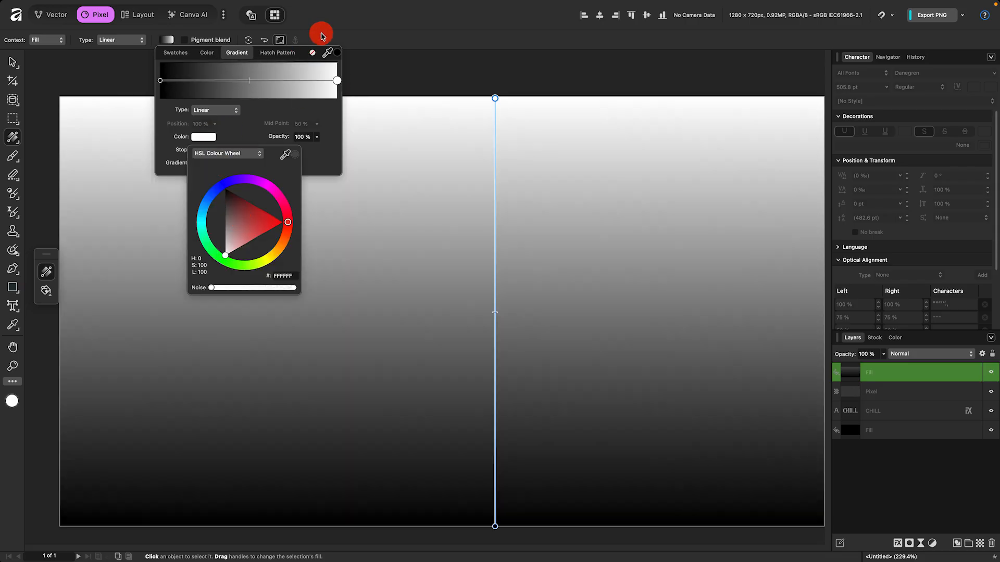
left_click(930, 356)
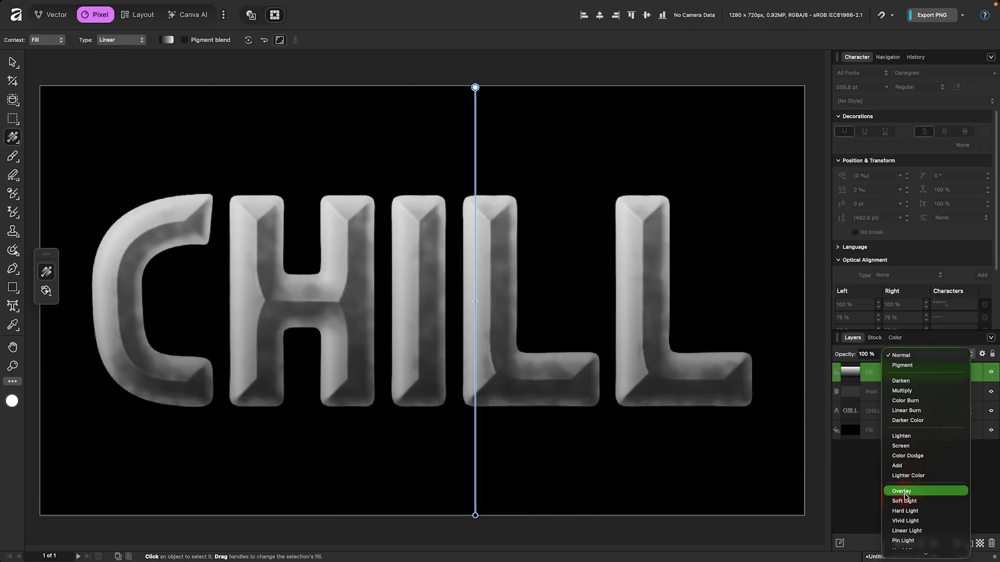
left_click(906, 492)
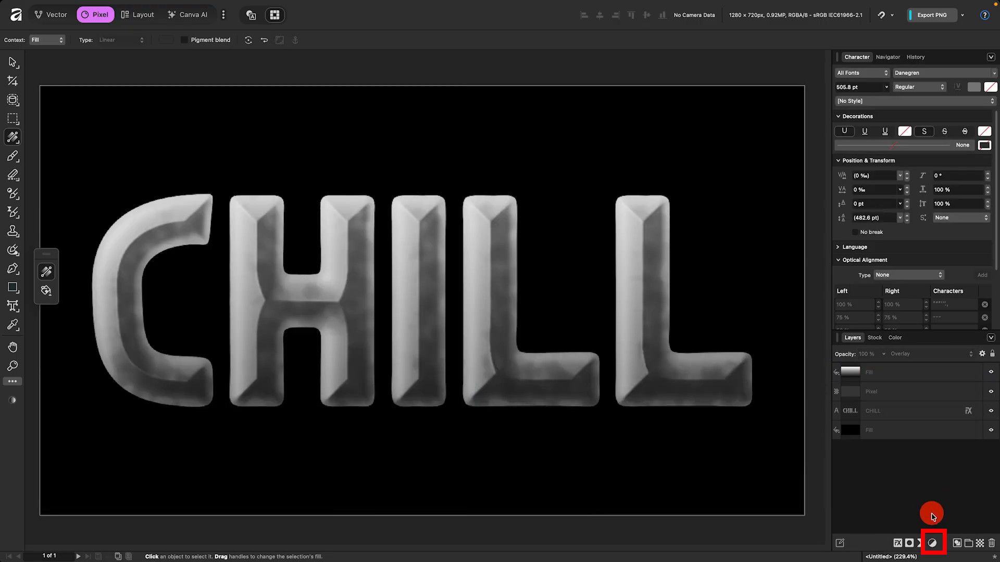
Step: Add a Gradient Map adjustment layer on top, with its start stop set to black and its end stop to white
left_click(933, 546)
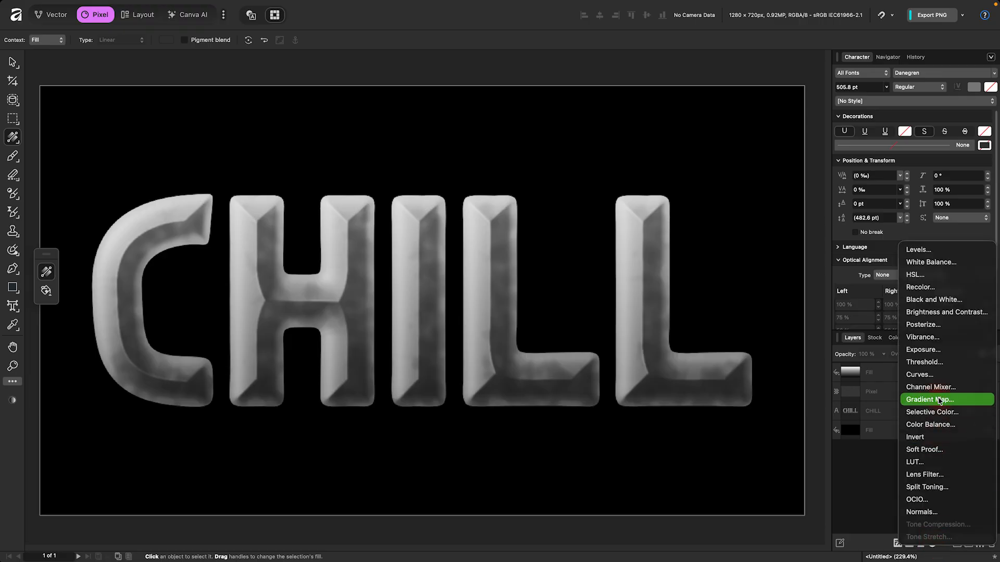
left_click(939, 400)
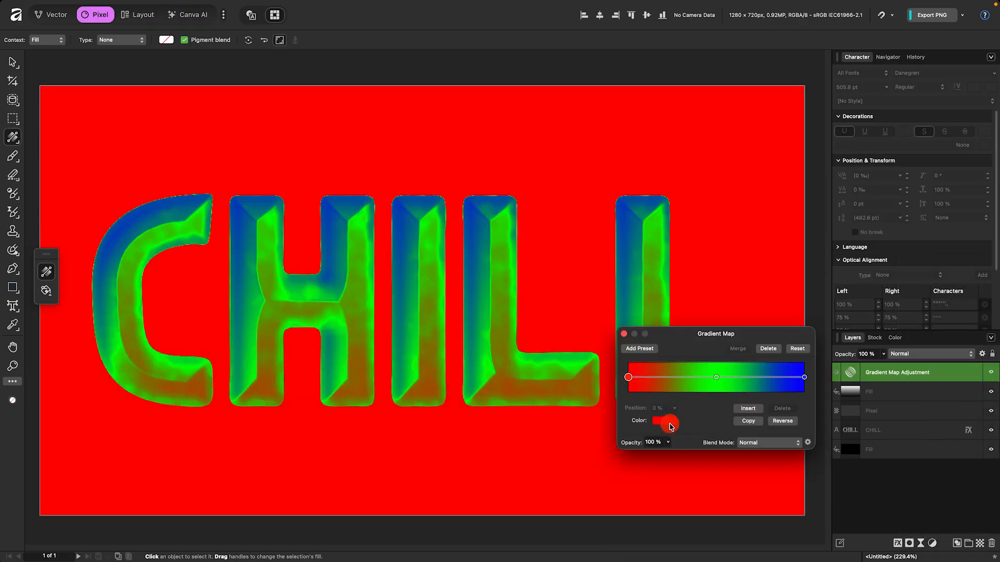
left_click(670, 423)
left_click(684, 299)
left_click(804, 377)
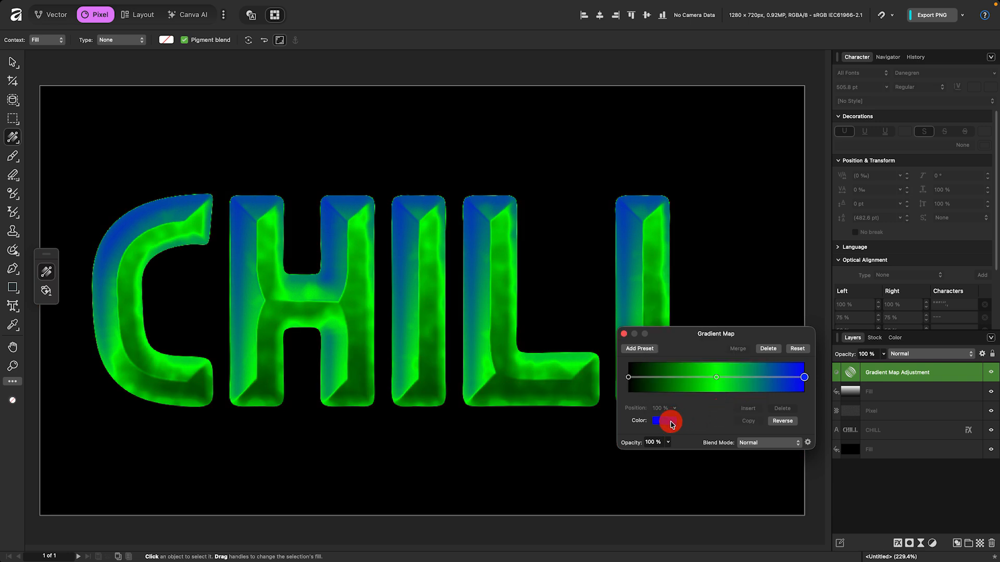
left_click(670, 422)
left_click(746, 343)
Step: Set the gradient map's middle stop to the icy blue 09B5DA and finish the adjustment
left_click(716, 377)
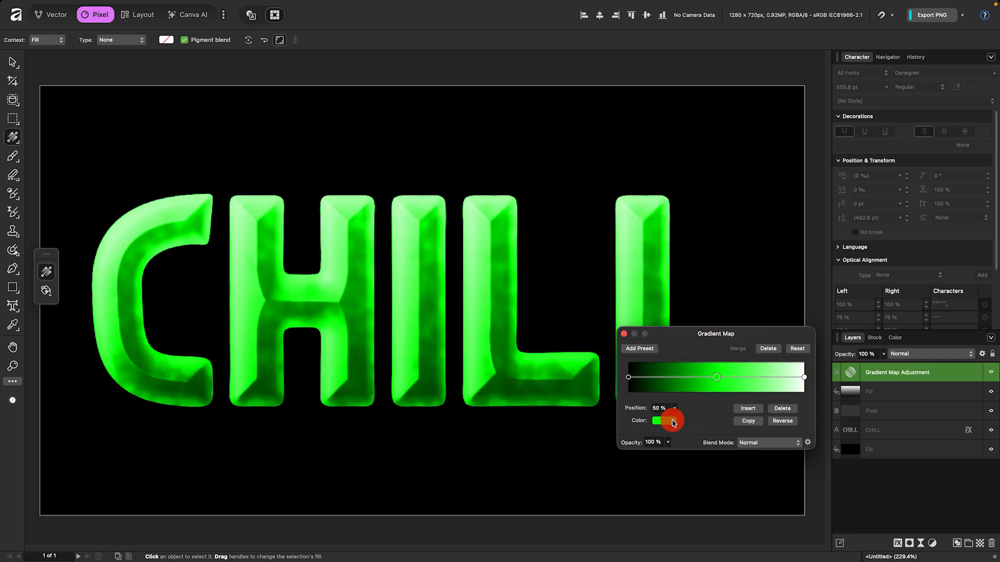
left_click(672, 422)
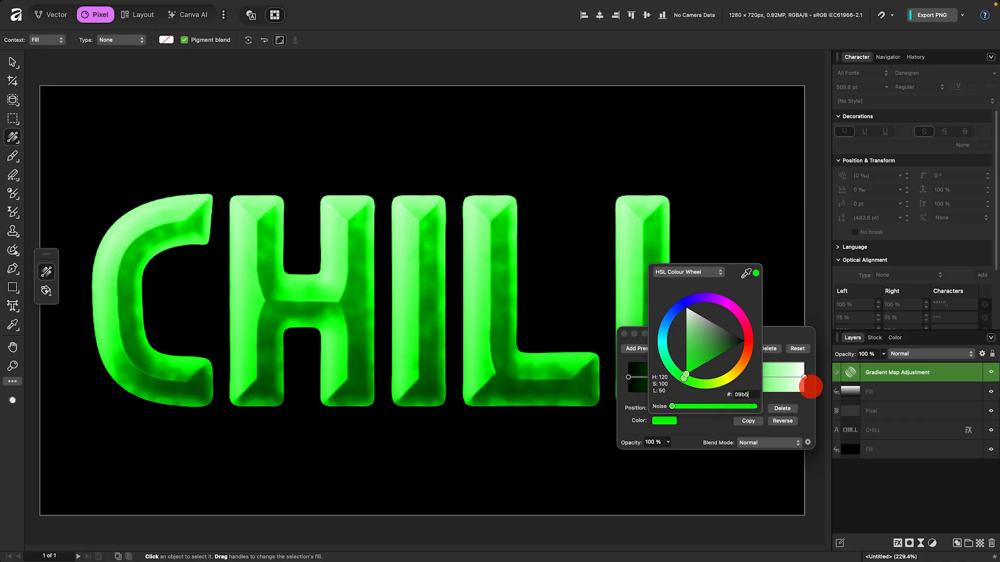
type("09b5da")
key("Return")
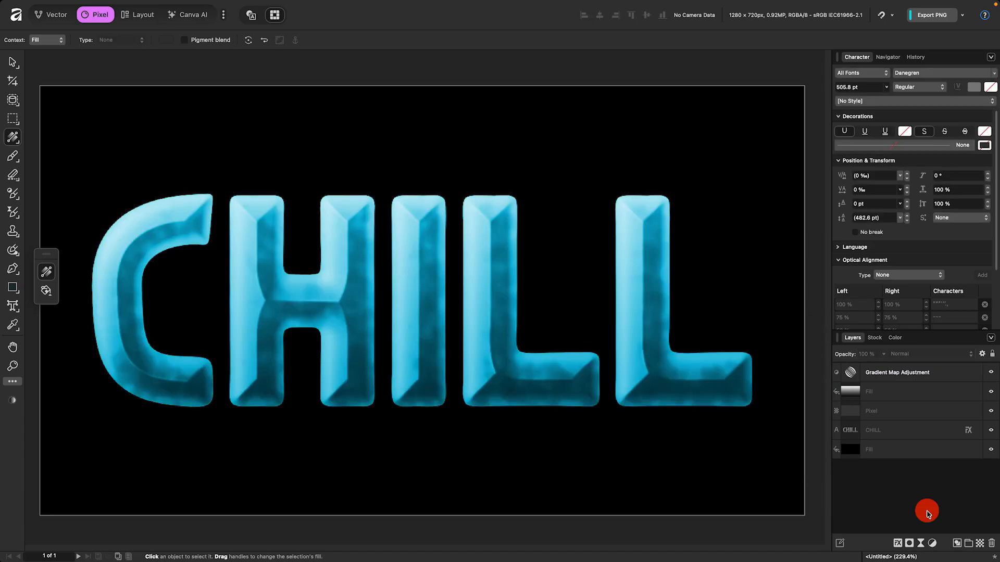
Step: Add a Curves adjustment layer directly beneath the Gradient Map layer and place five points along its Master curve
left_click(932, 543)
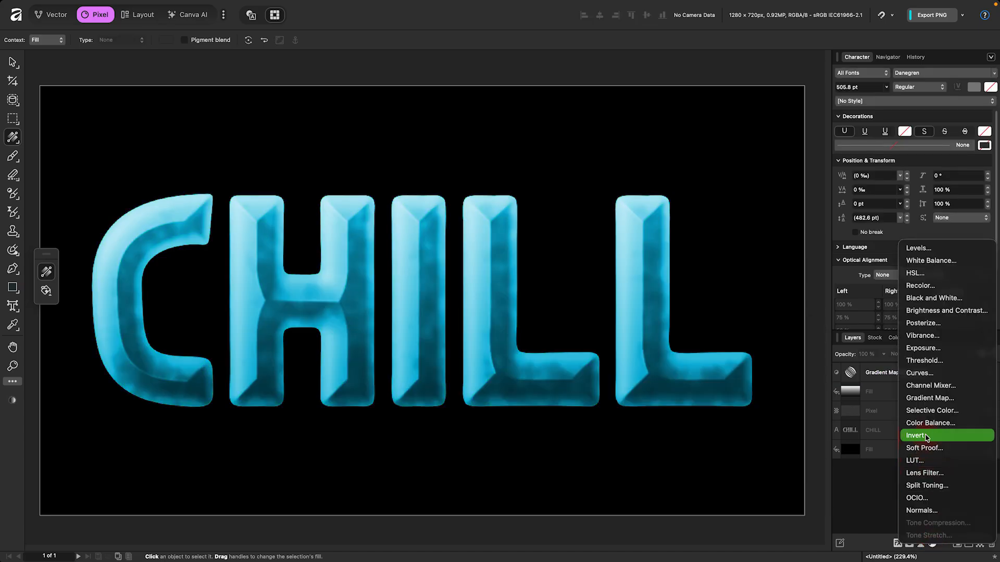
left_click(954, 378)
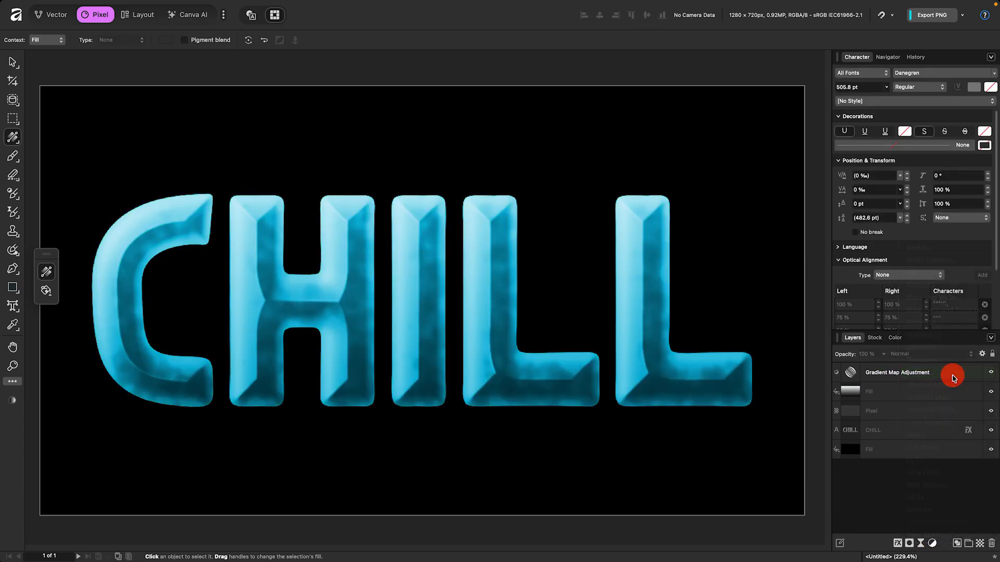
left_click_drag(932, 373, 931, 402)
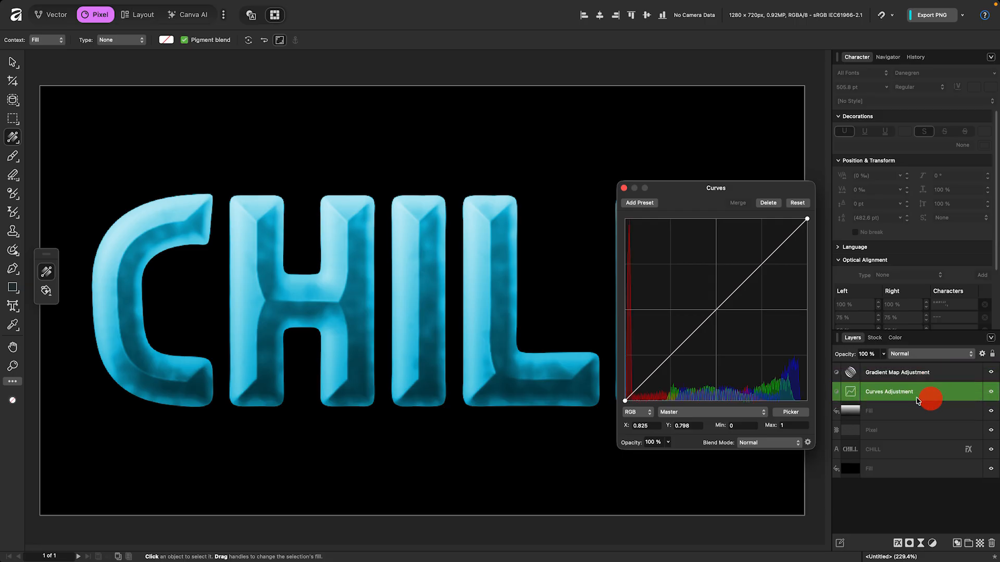
left_click(647, 379)
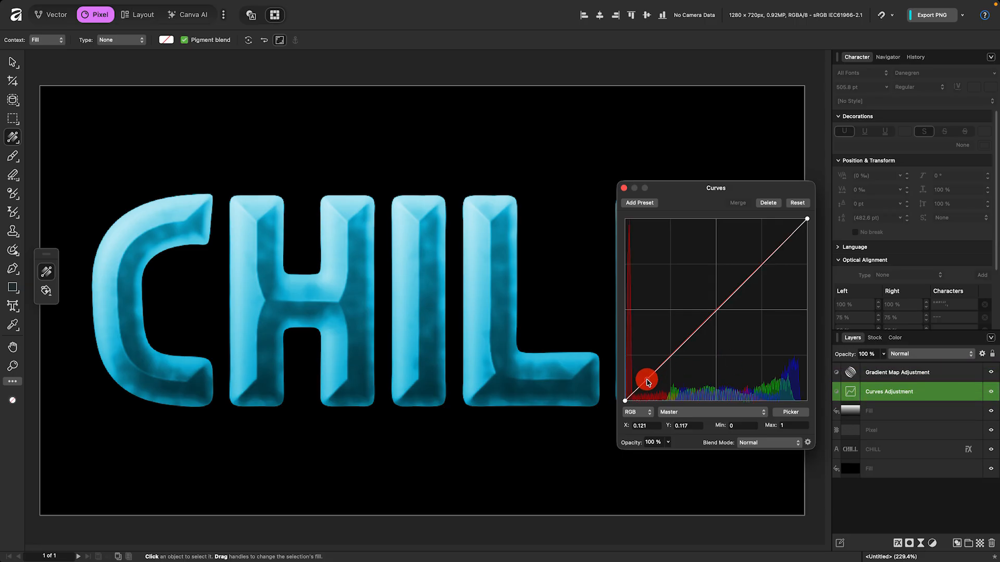
left_click(686, 344)
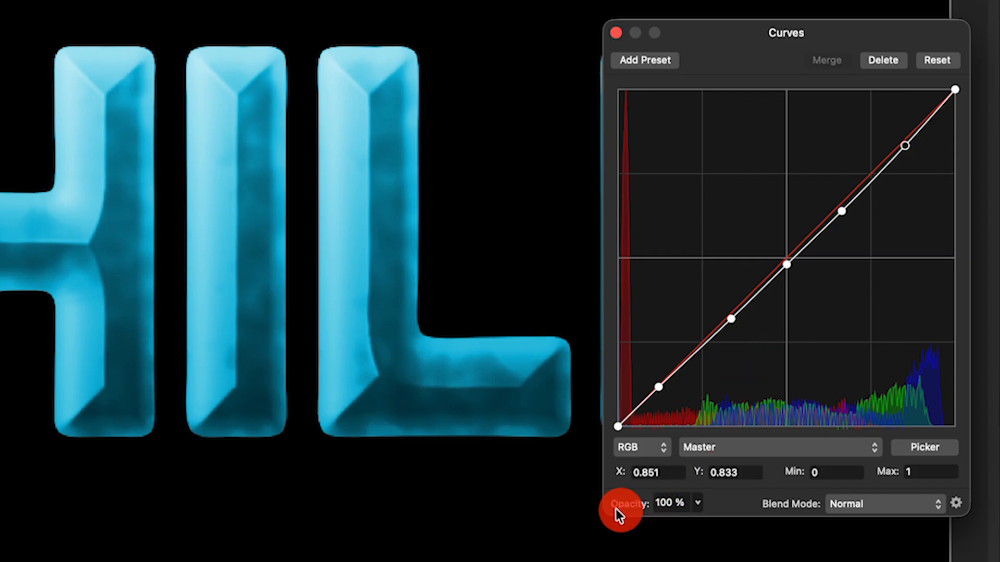
Step: Set the first added point of the Master curve, nearest the shadows, to X 0.112 and Y about 0.82
left_click(657, 387)
key("Tab")
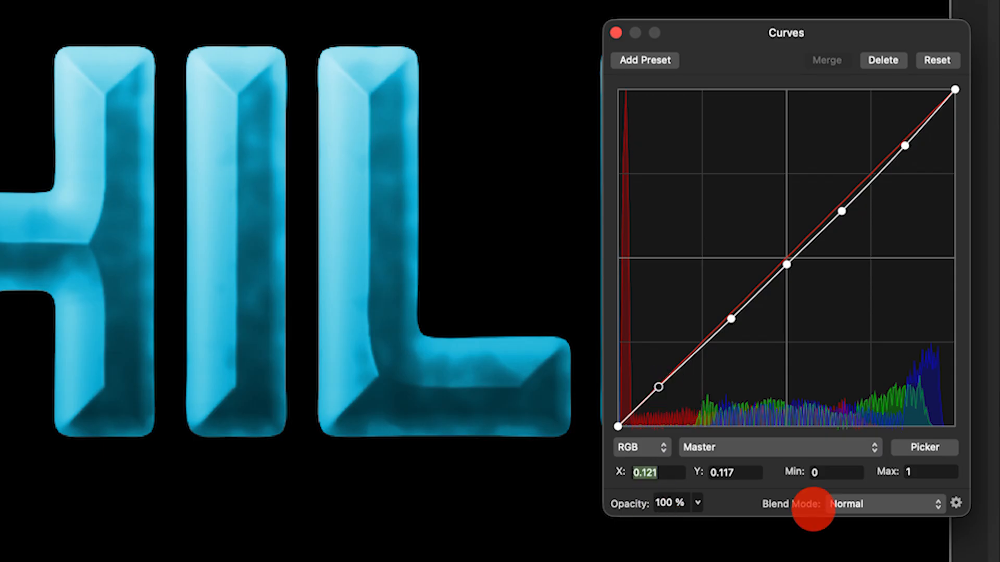
type("0.112")
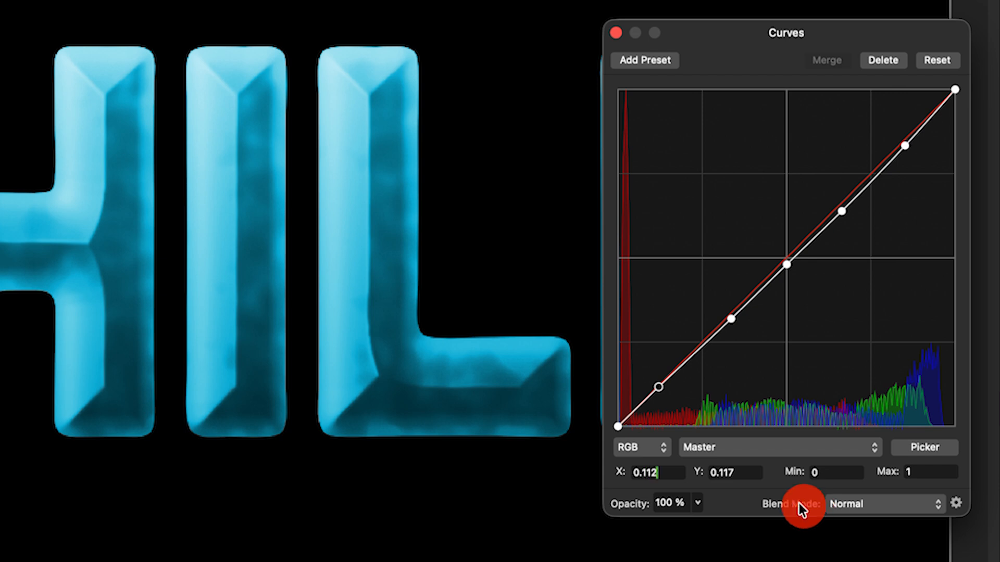
key("Tab")
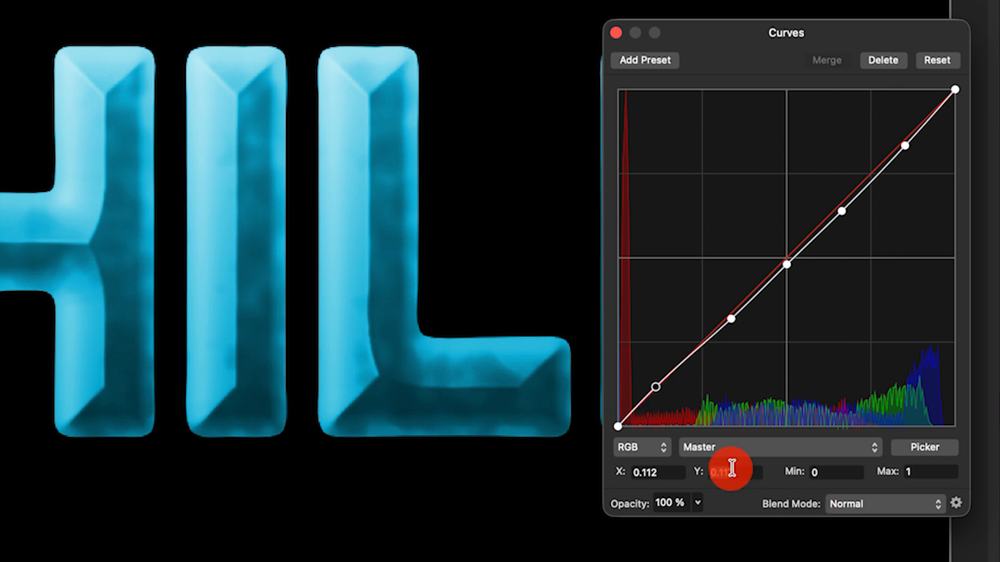
type("0.")
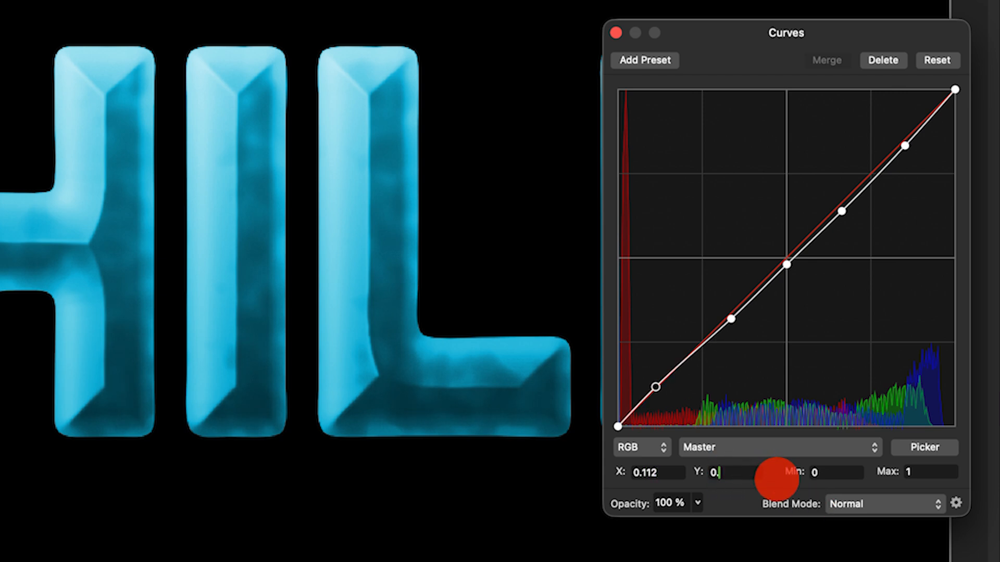
type("022")
key("Tab")
Step: Set the second added point of the Master curve to X 0.171 and Y 0.226
left_click(730, 320)
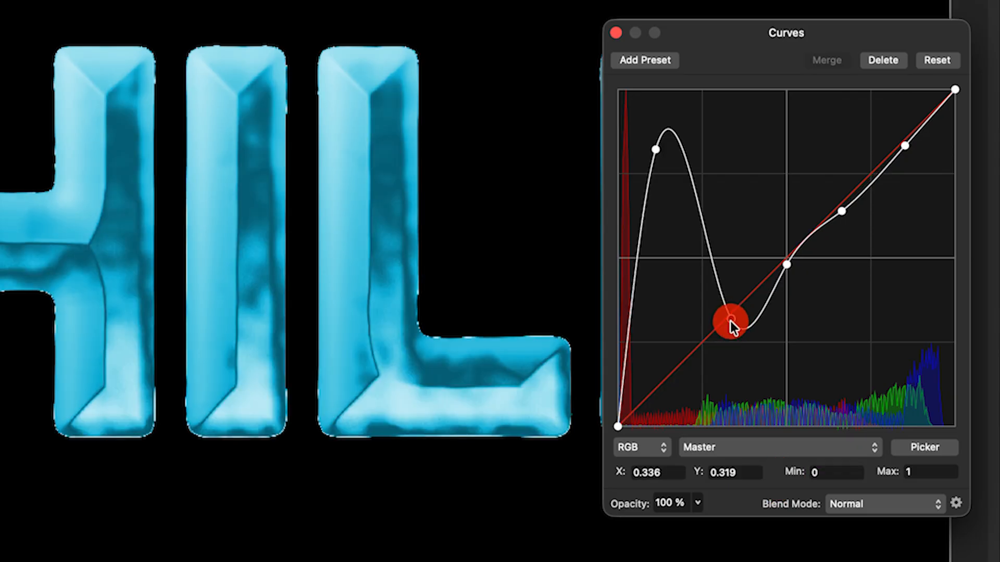
left_click(692, 473)
type("0")
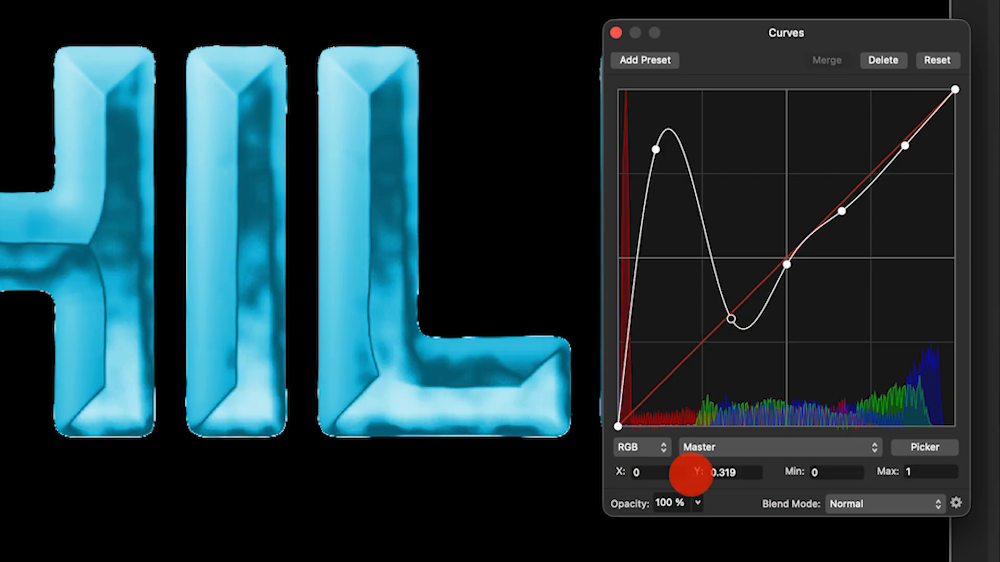
type(".171")
key("Tab")
type("0")
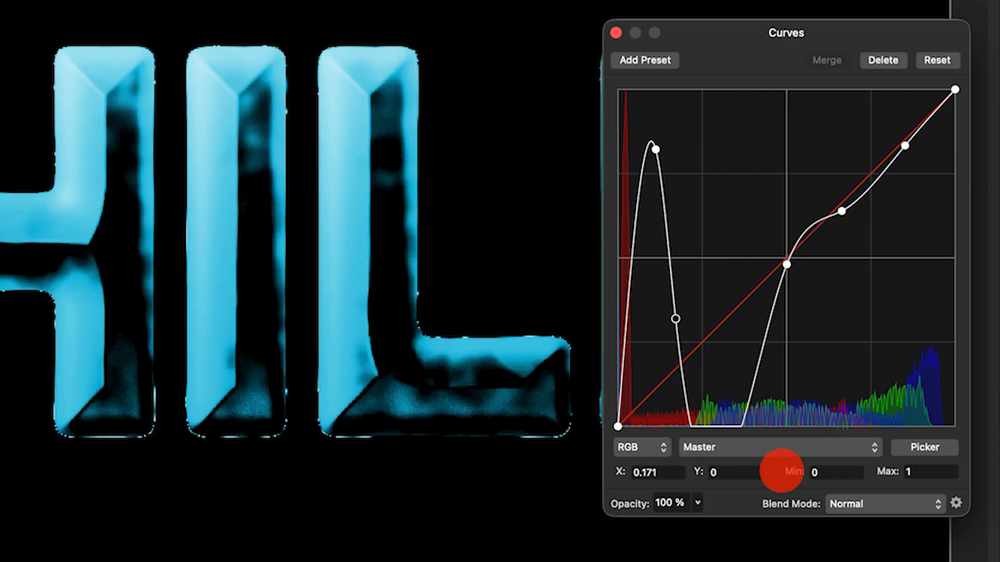
type(".226")
key("Tab")
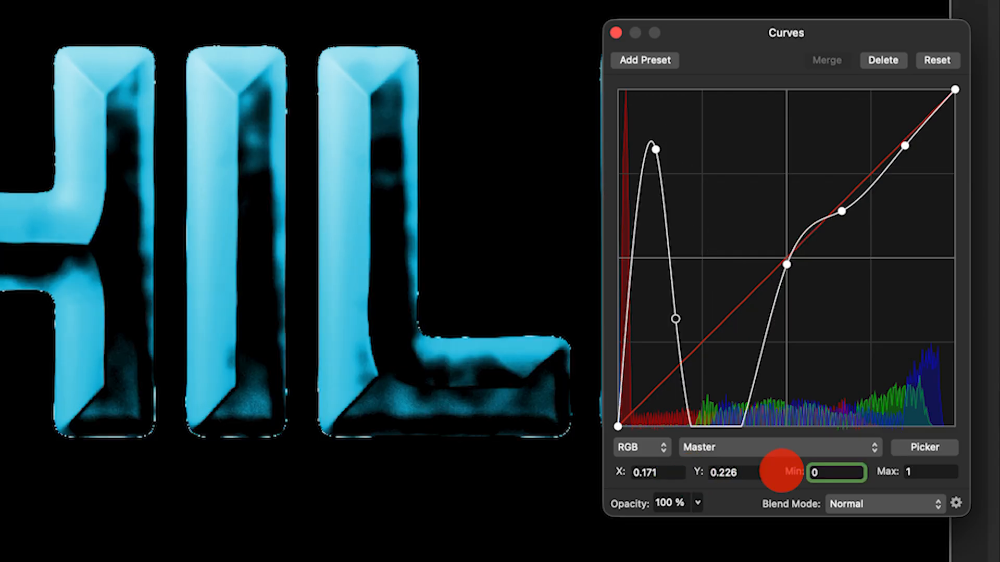
Step: Set the third, middle point of the Master curve to X 0.368 and Y 0.796
left_click(786, 264)
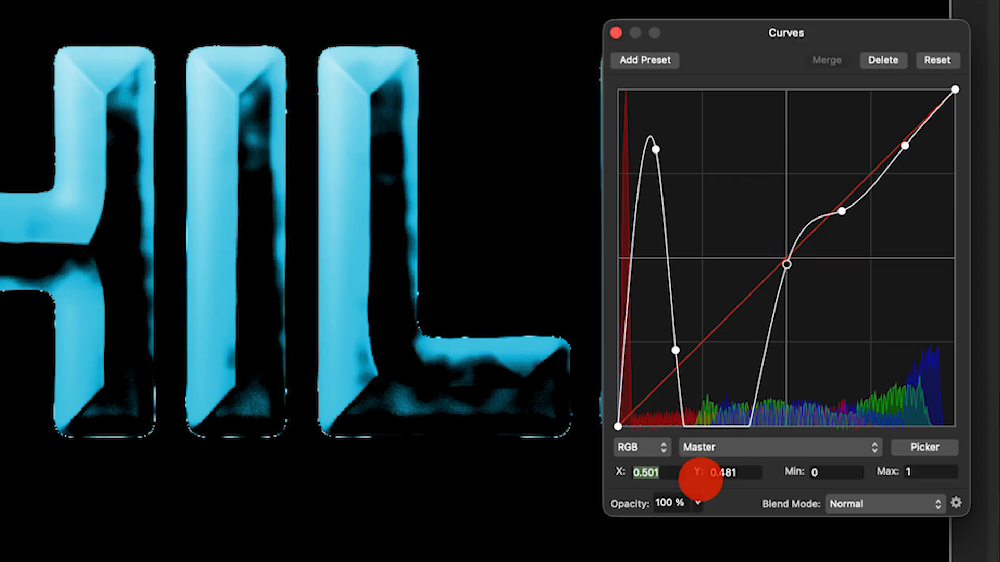
type("0.368")
key("Tab")
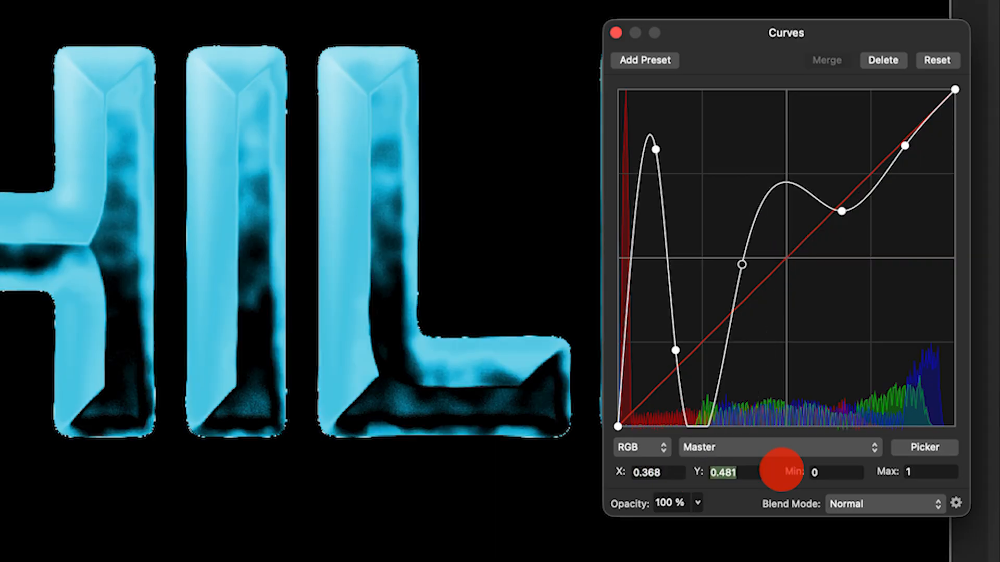
type("0.796")
key("Tab")
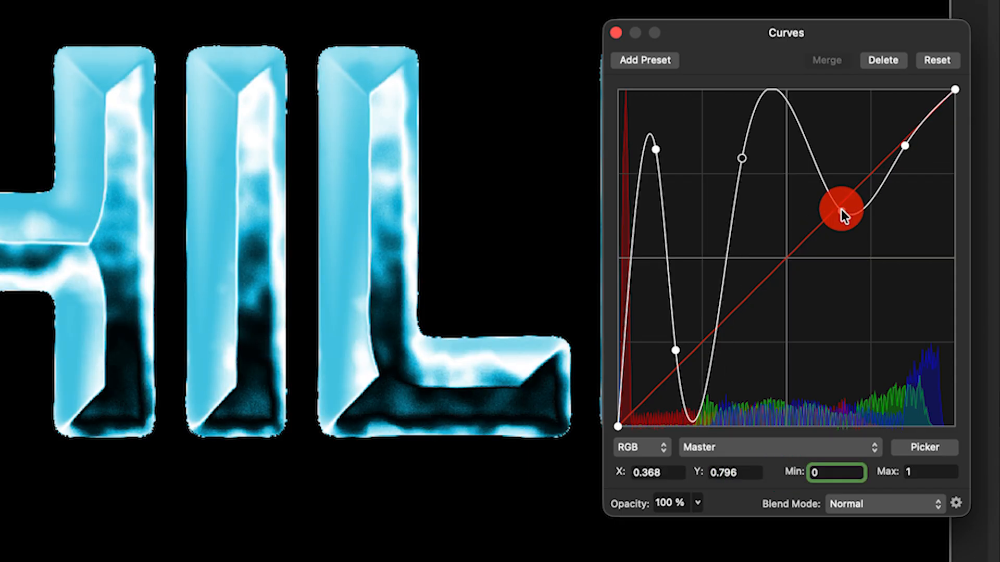
Step: Set the fourth added point of the Master curve to X 0.666 and Y 0.393
left_click(842, 211)
left_click(702, 474)
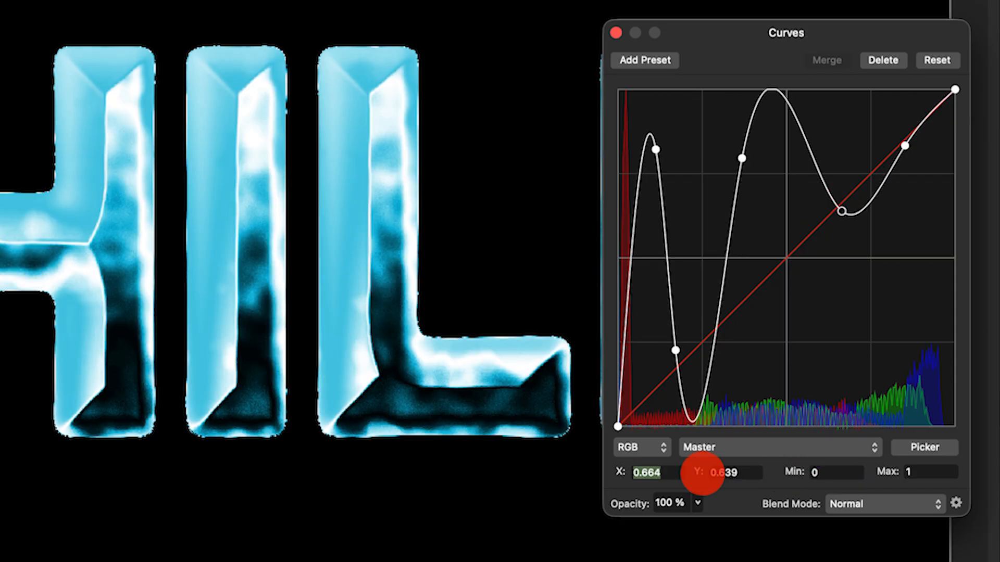
type("0.666")
key("Tab")
type("0")
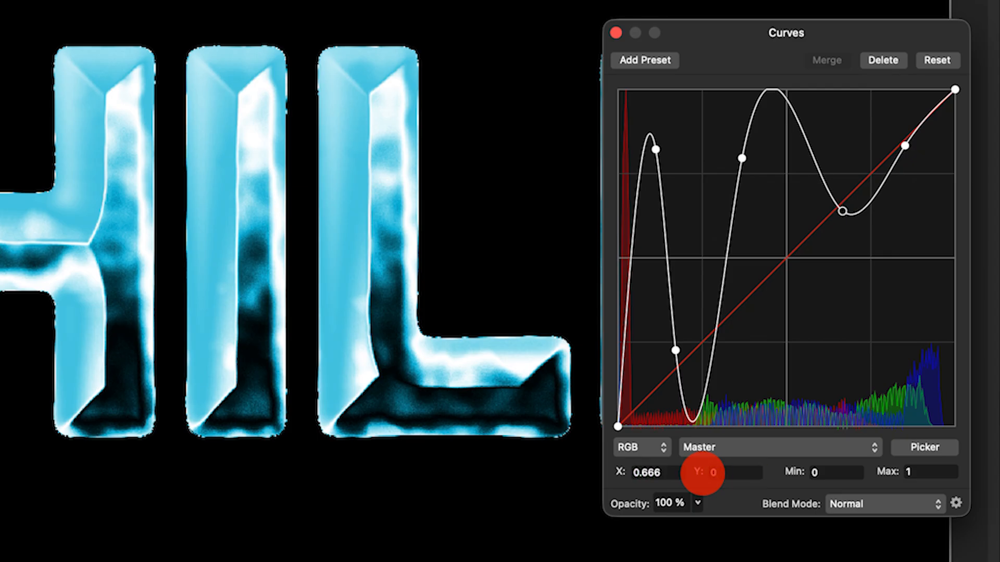
type(".393")
key("Tab")
Step: Set the fifth added point of the Master curve, nearest the highlights, to X 0.754 and Y 0.985
left_click(905, 147)
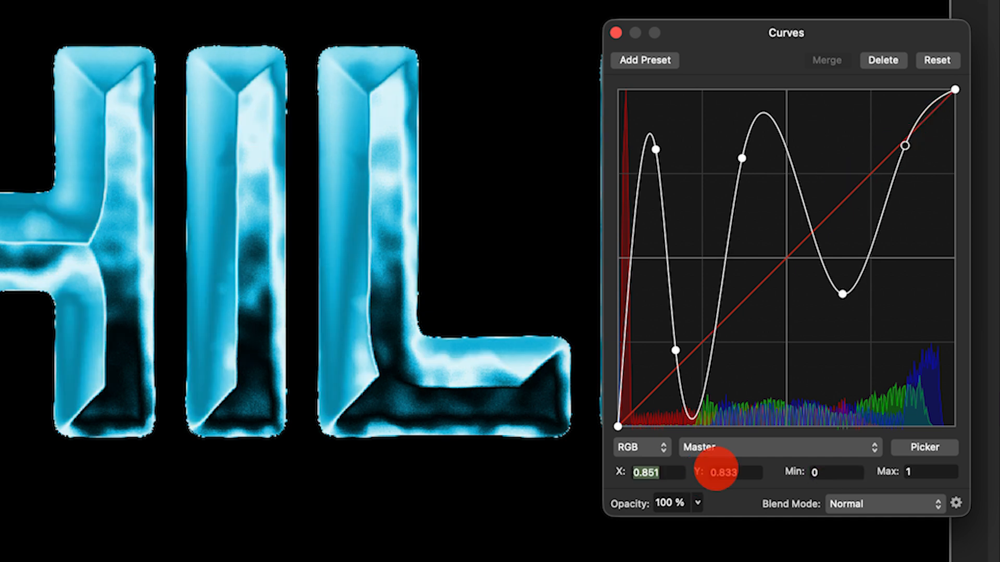
type("0.754")
left_click(718, 472)
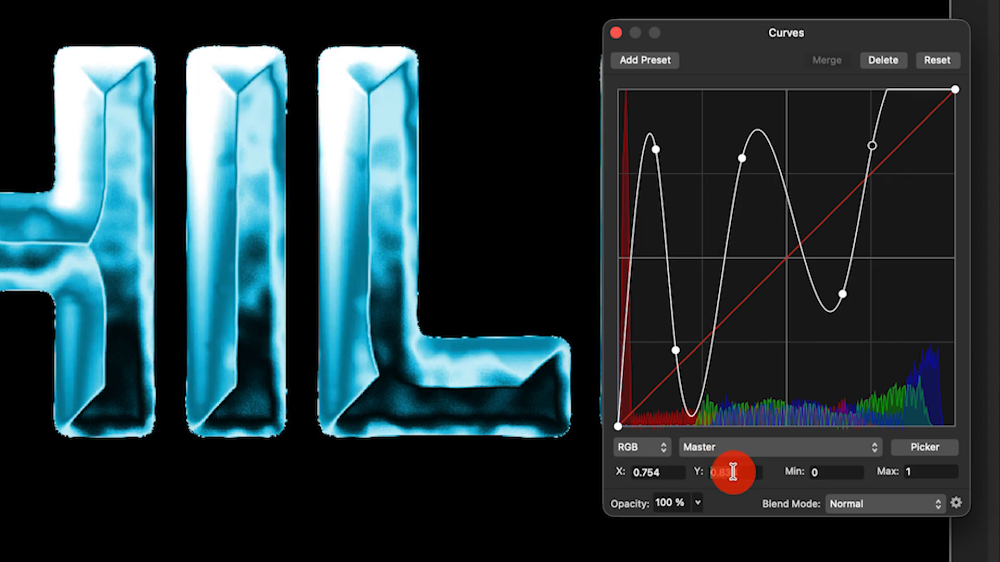
type("0.985")
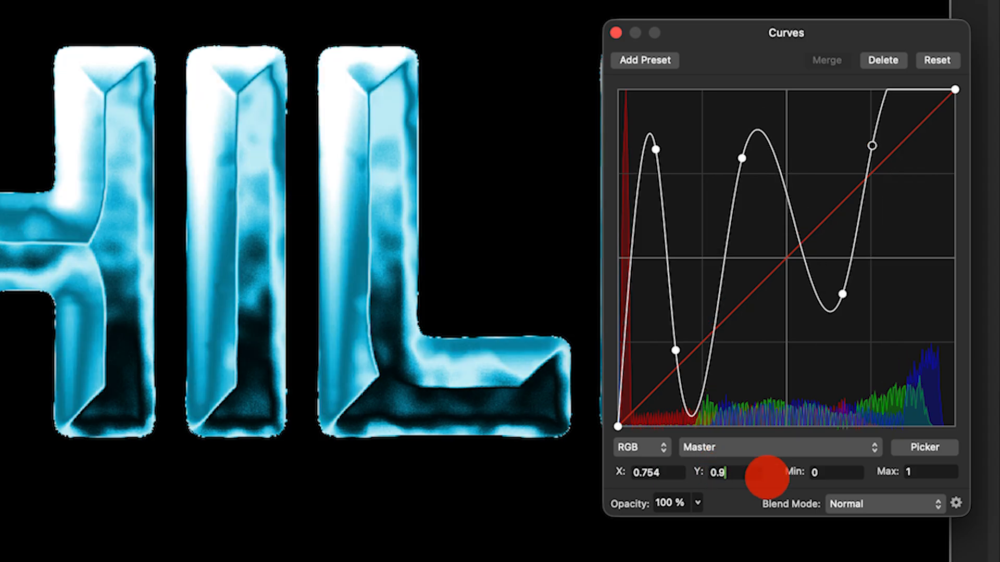
key("Tab")
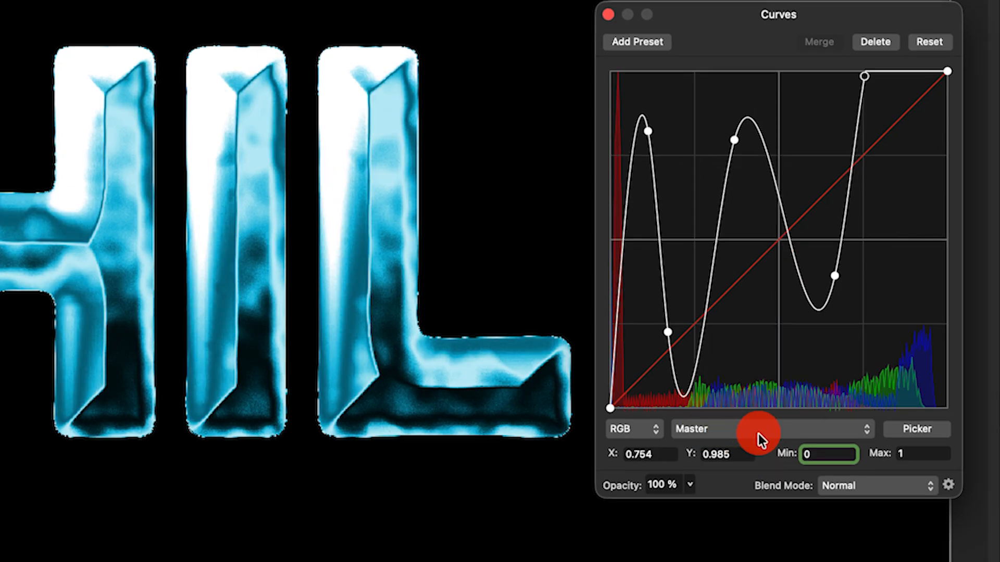
Step: Switch the Curves adjustment to the Green channel and add two points to its curve, one low and one high
left_click(758, 439)
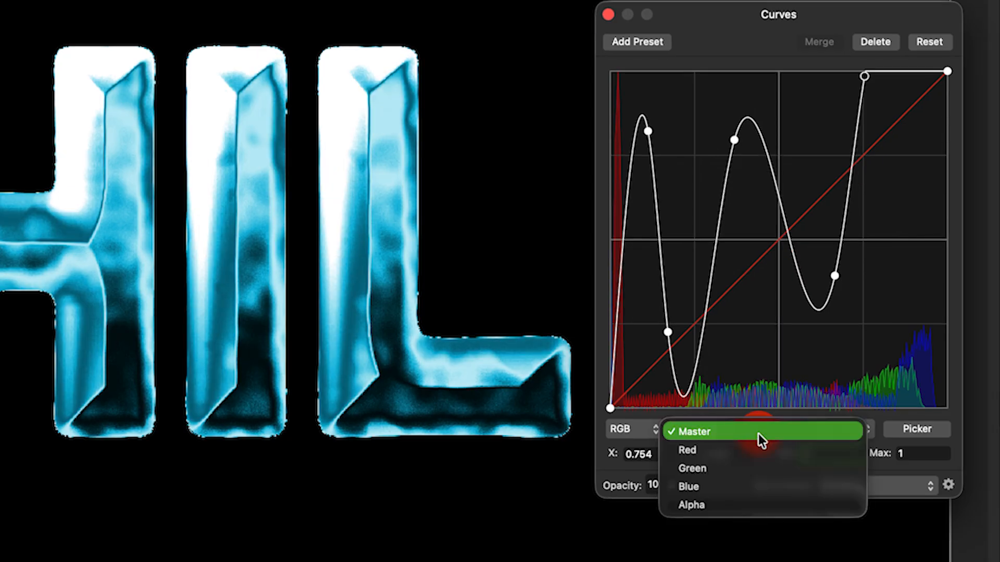
left_click(729, 468)
left_click(702, 318)
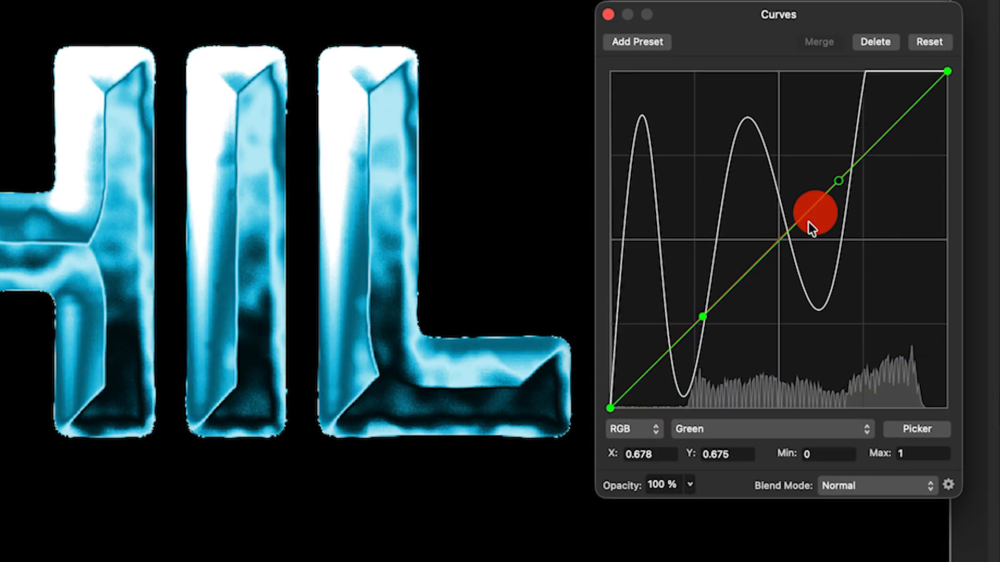
Step: Set the lower point of the Green channel curve to X 0.381 and Y 0.421
left_click_drag(705, 314, 702, 320)
left_click(645, 464)
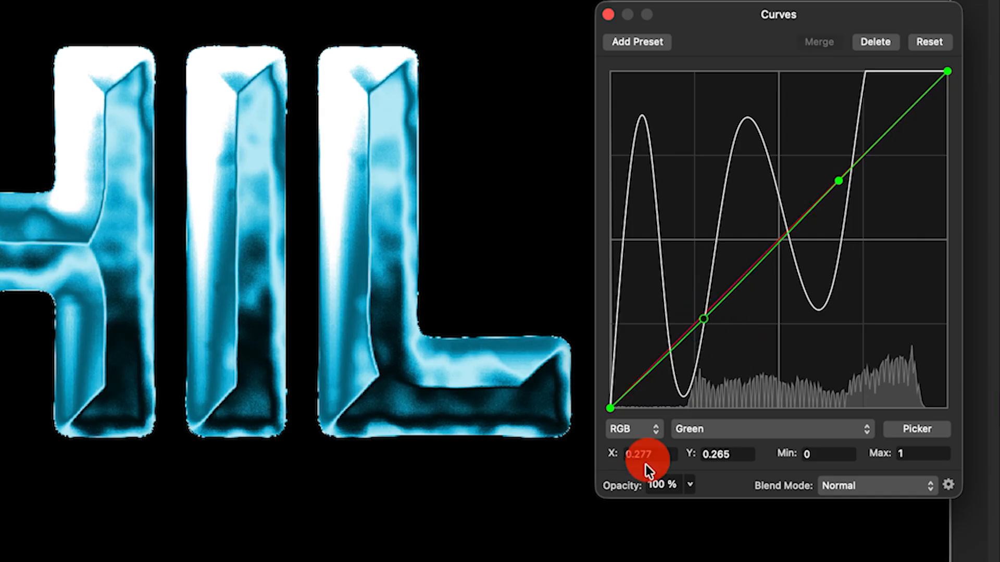
type("0")
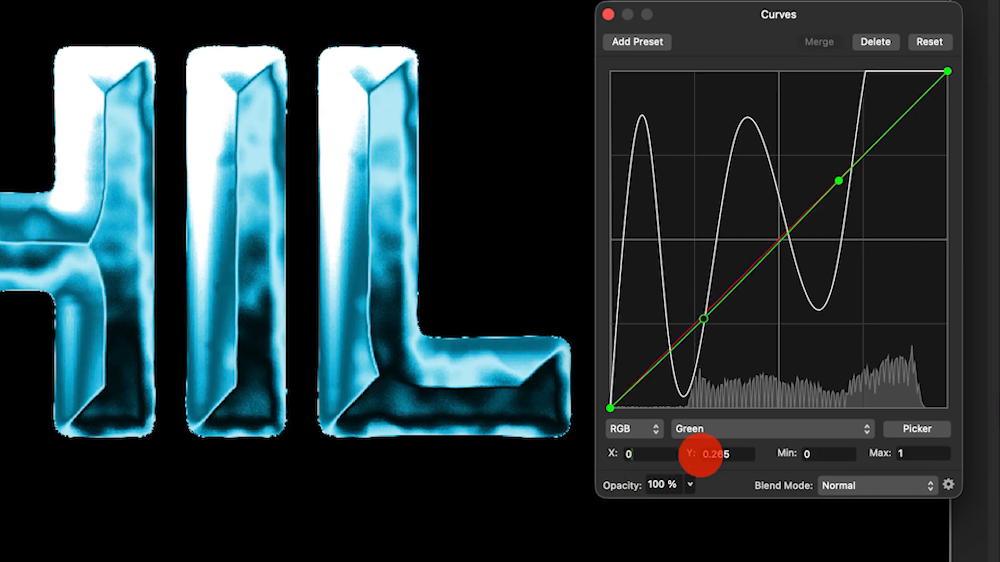
type(".381")
key("Tab")
type("0")
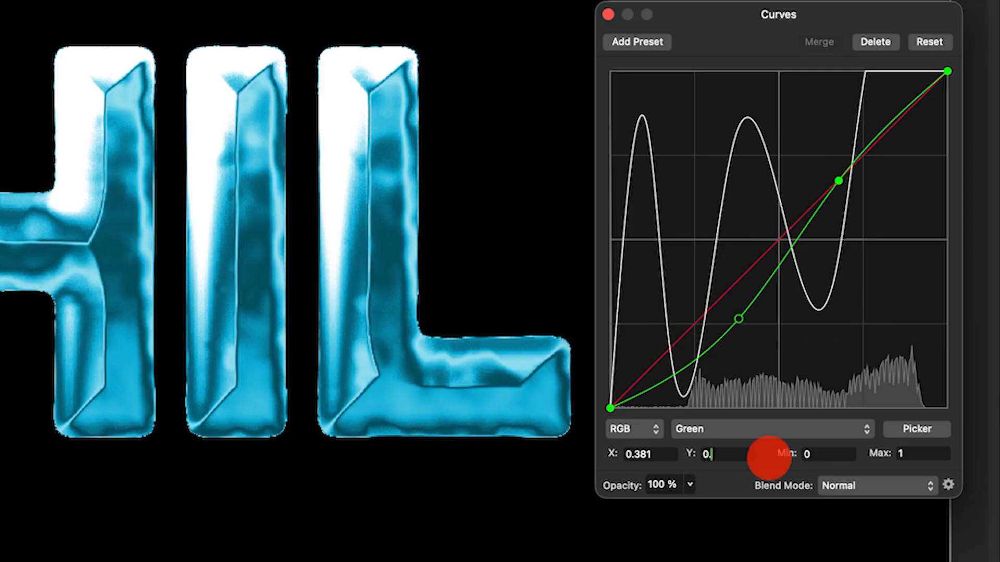
type(".421")
key("Tab")
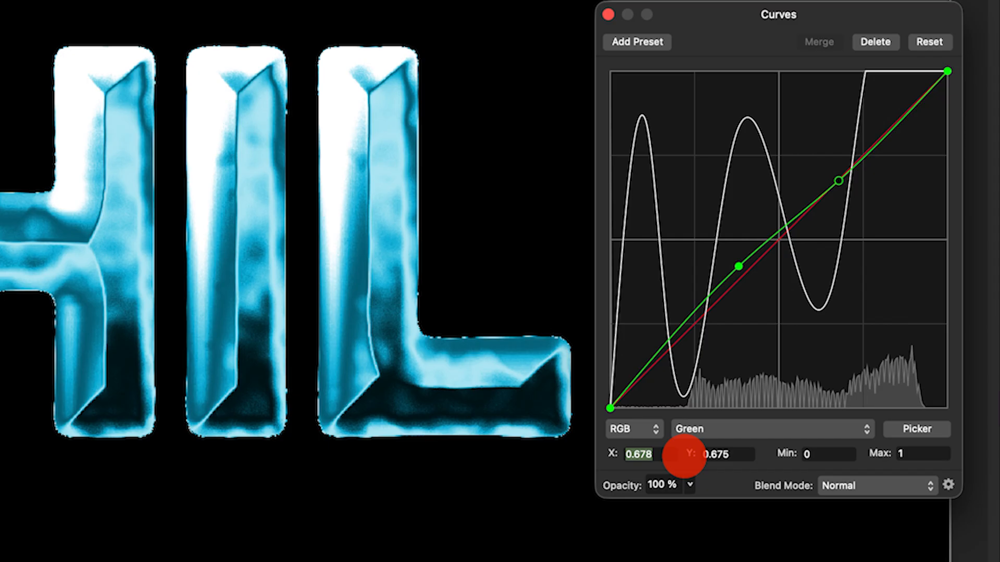
Step: Set the upper point of the Green channel curve to X 0.67 and Y 0.614, and close the Curves adjustment
type("0.67")
key("Tab")
type("0")
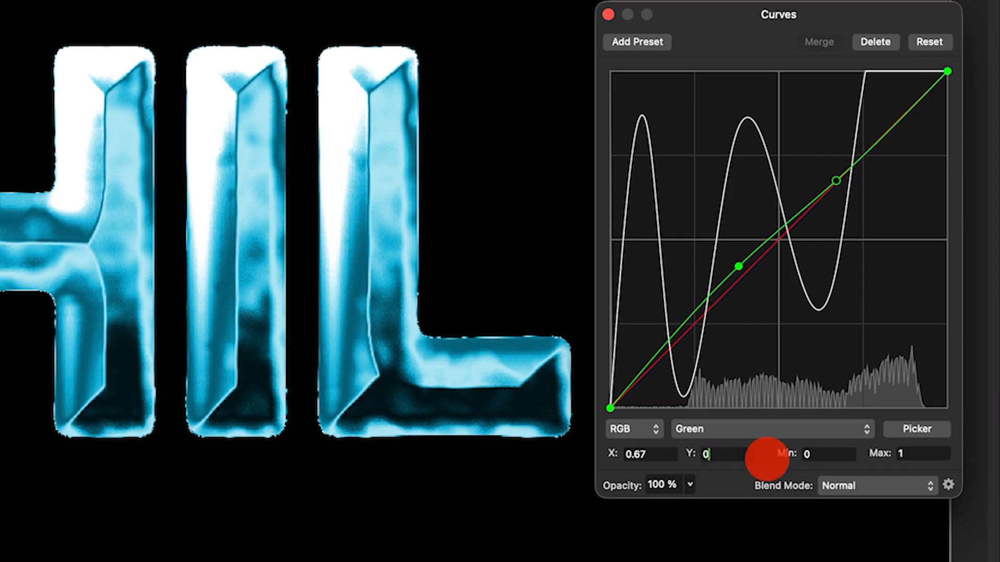
type(".614")
key("Tab")
left_click(606, 14)
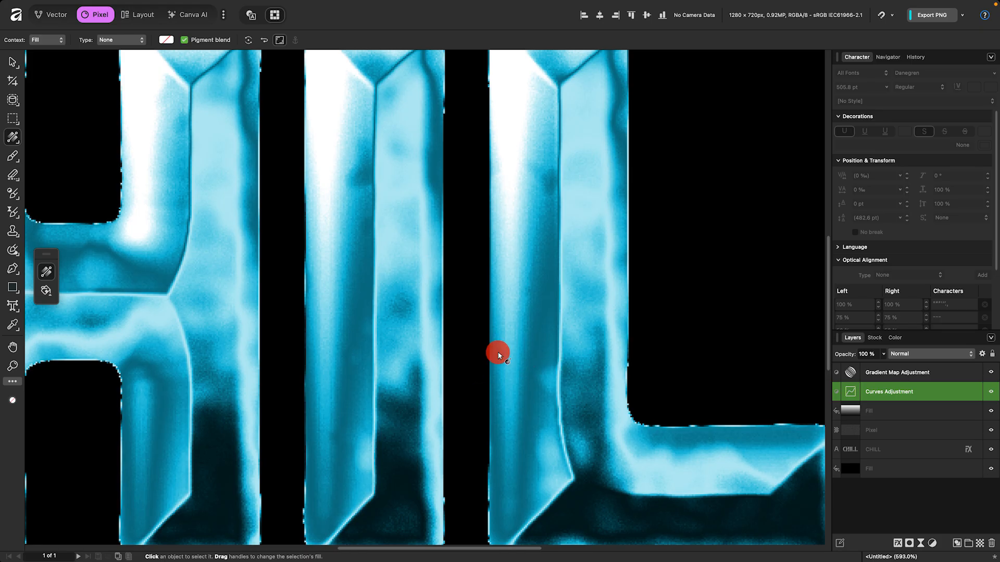
Step: Convert the document's colour format to RGB/16, keeping the sRGB IEC61966-2.1 profile
mouse_move(201, 4)
left_click(125, 7)
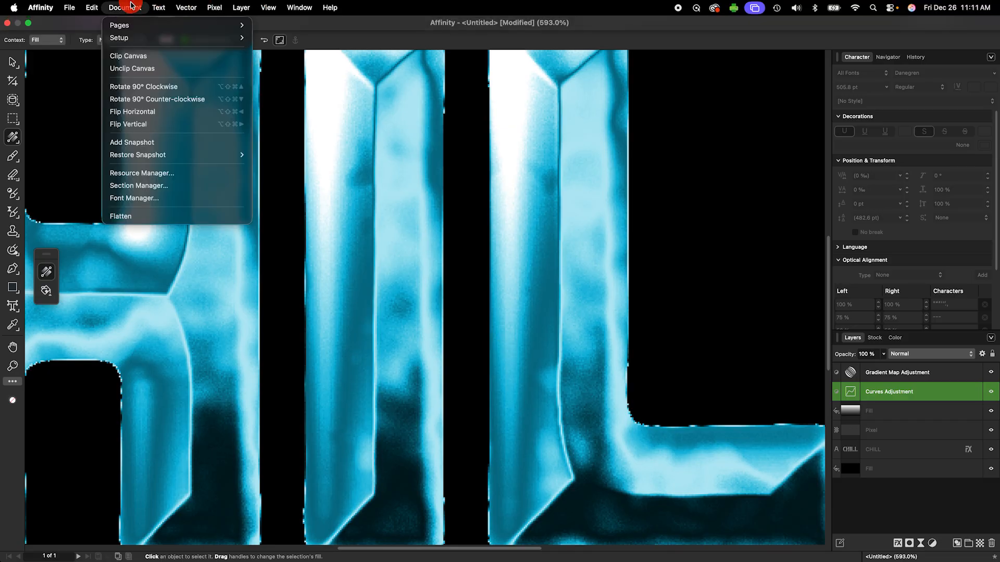
mouse_move(136, 38)
left_click(290, 56)
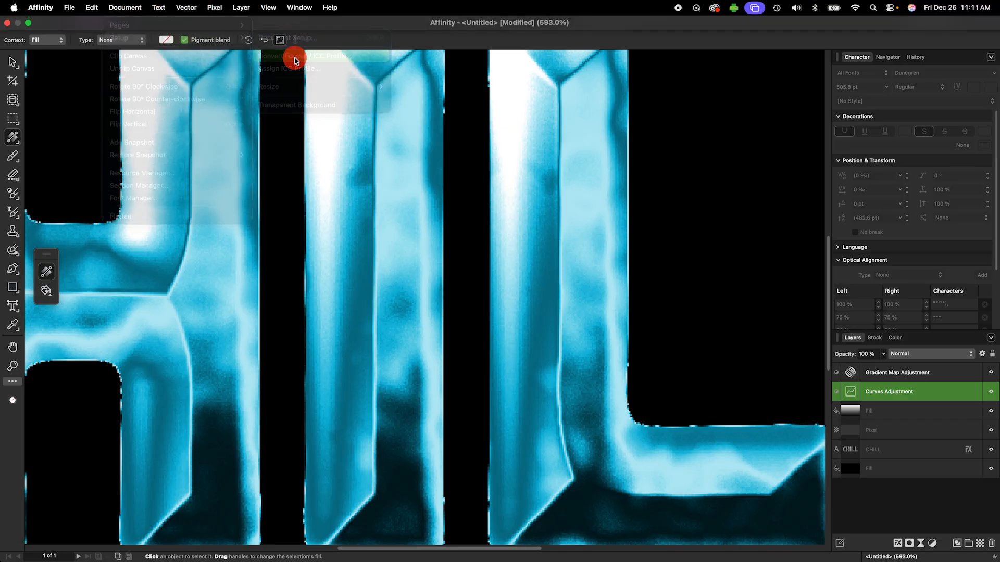
left_click(474, 229)
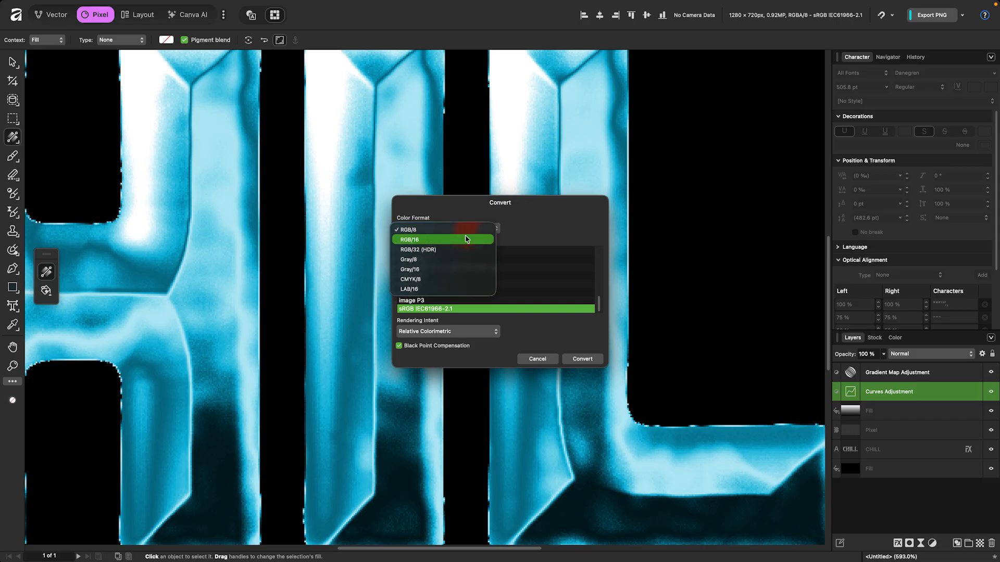
left_click(464, 240)
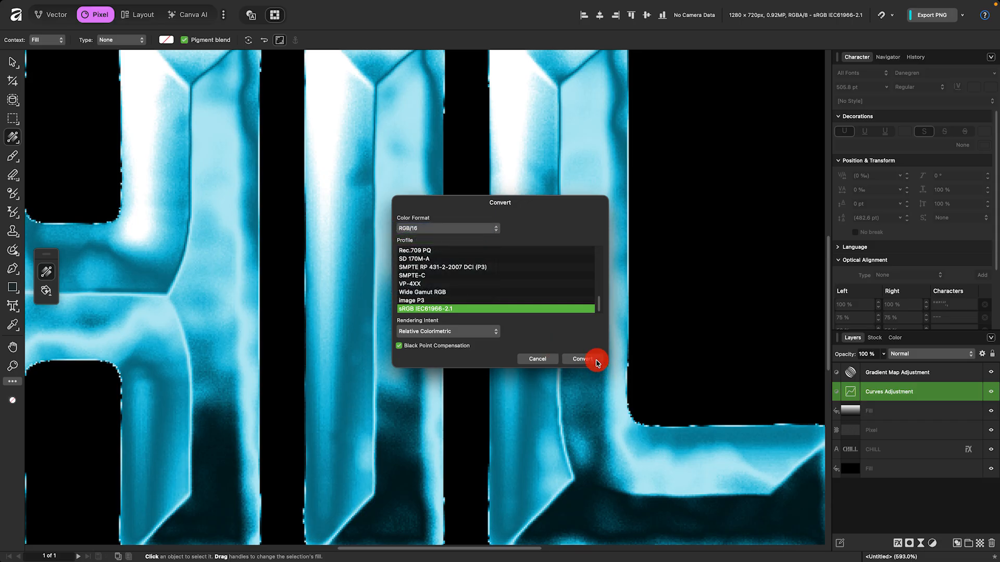
left_click(581, 358)
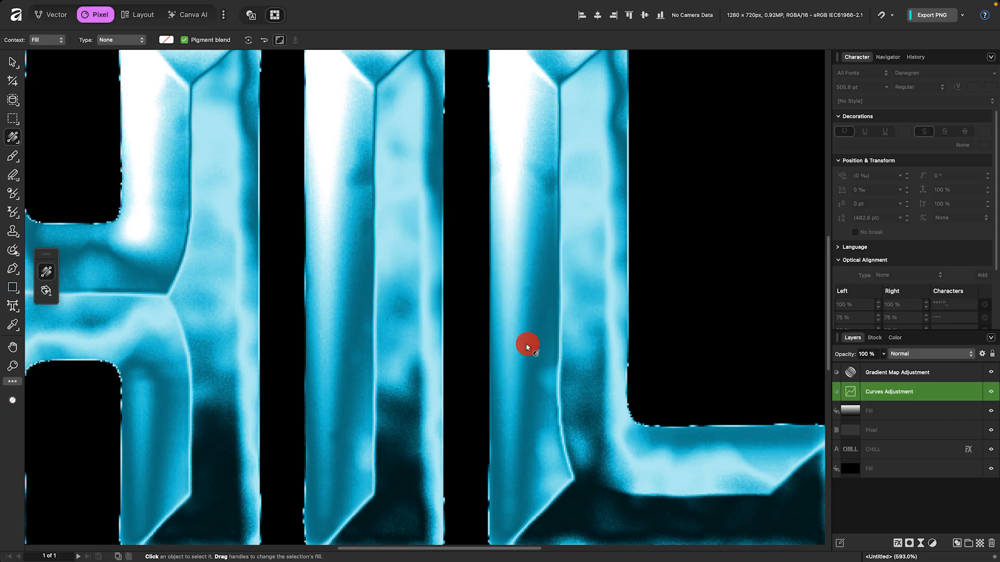
Step: Duplicate the CHILL text layer and move the copy to the top of the layer stack
scroll(547, 345, "left", 5)
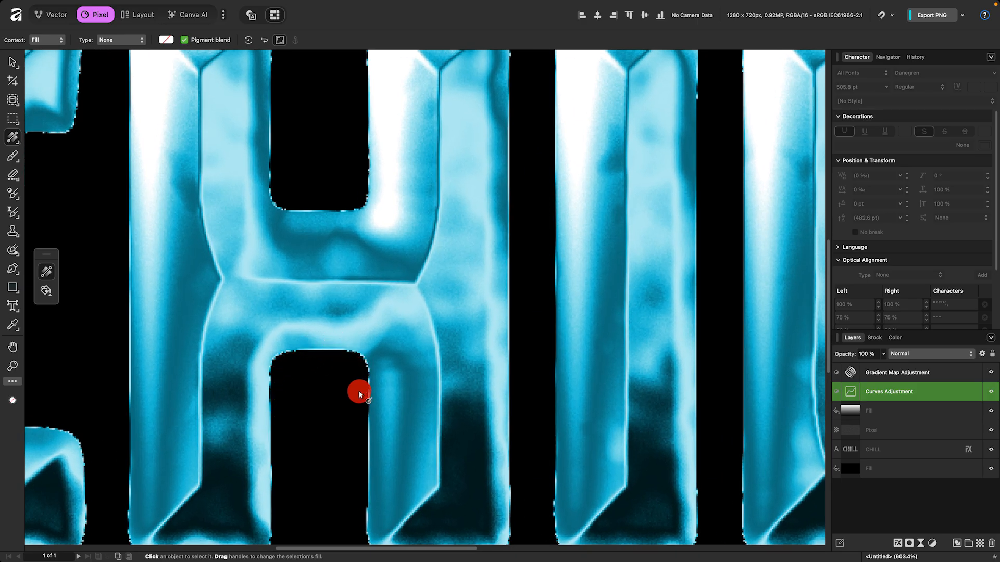
scroll(359, 395, "down", 8)
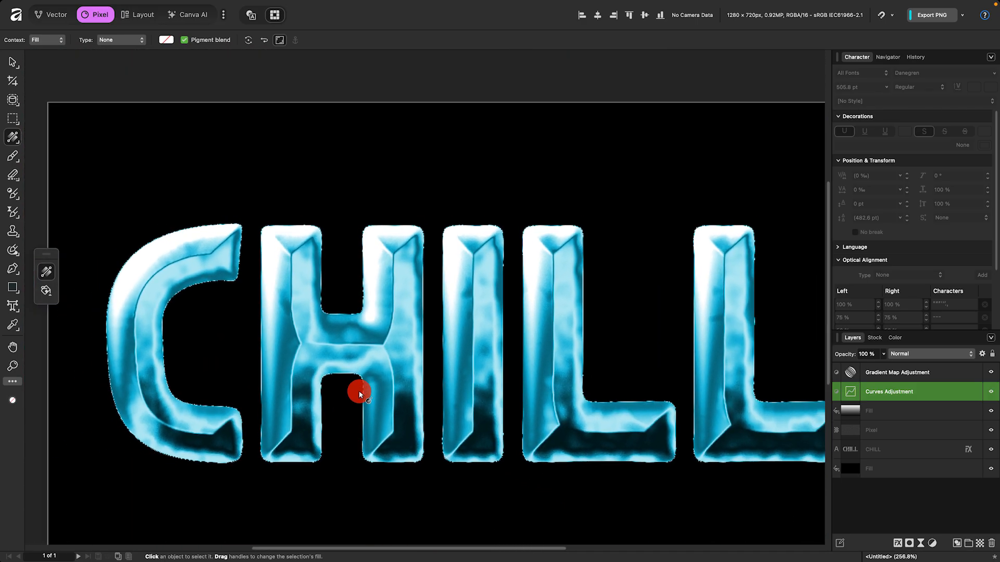
left_click(896, 451)
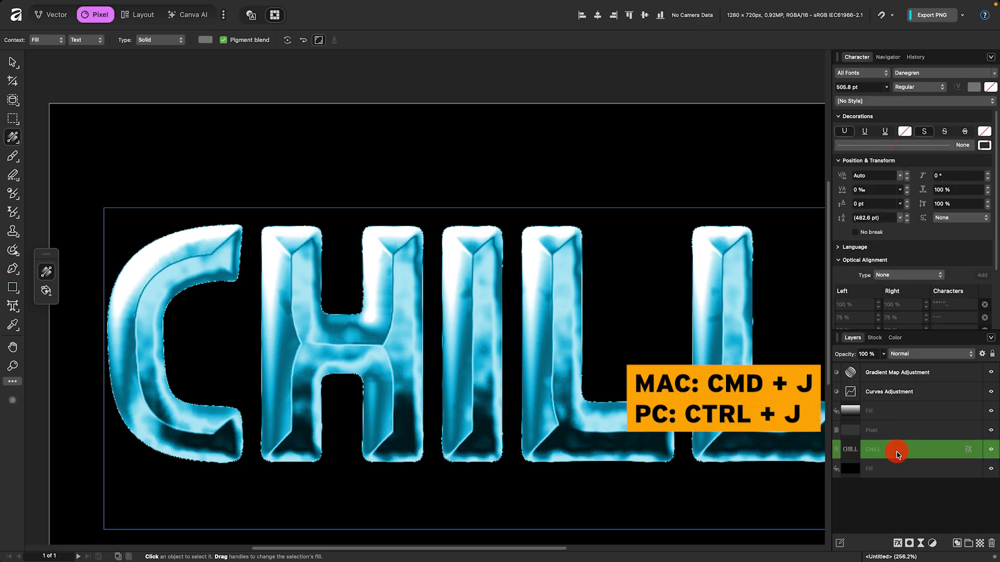
key("super+j")
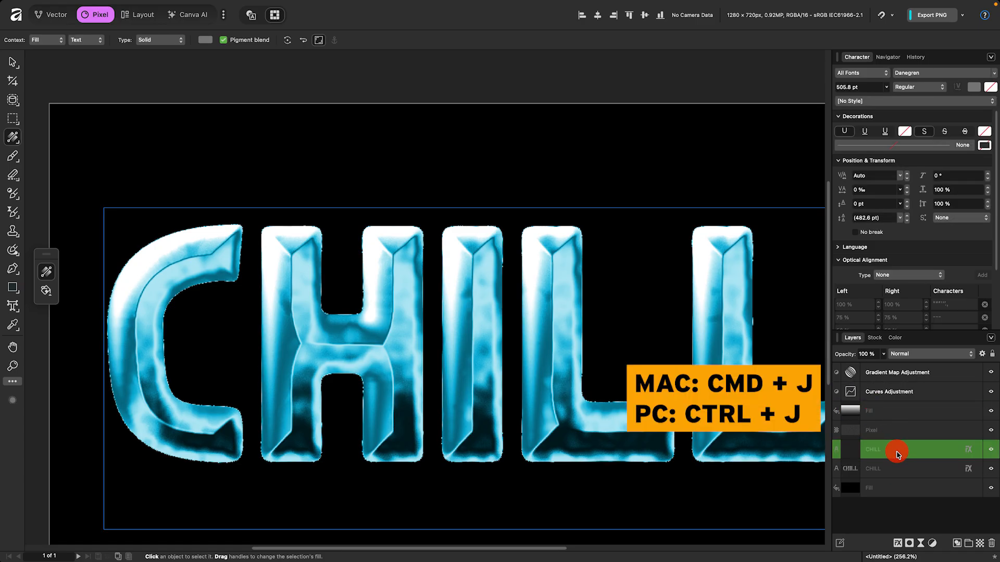
left_click_drag(895, 450, 914, 370)
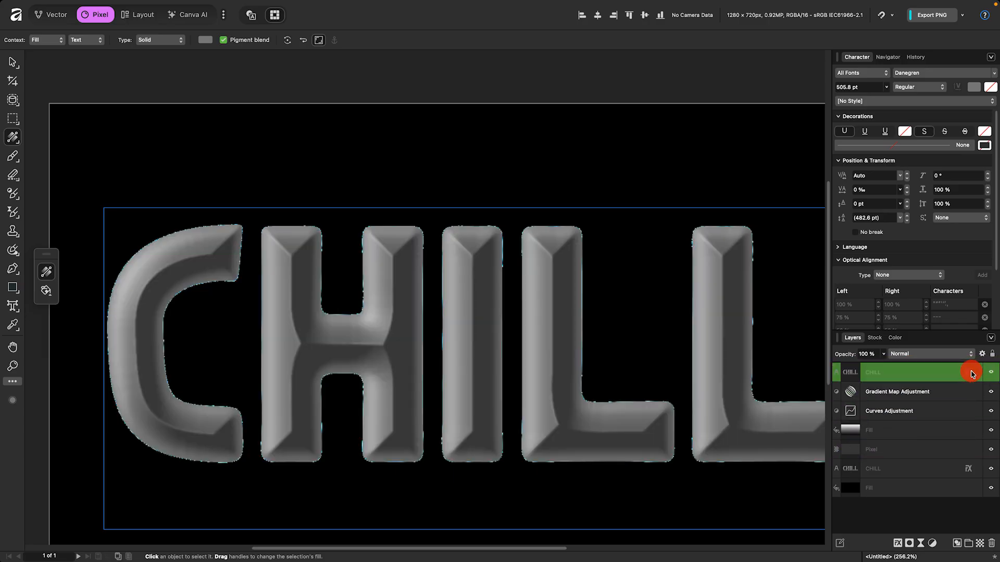
Step: Turn off Bevel / Emboss on the top CHILL text copy and set its fill opacity to 0%
left_click(971, 374)
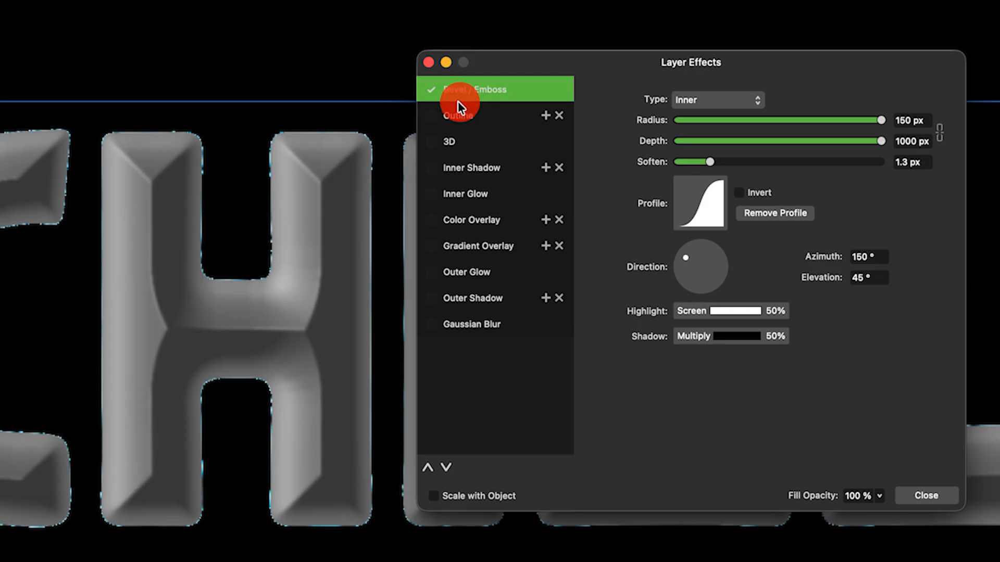
left_click(431, 91)
left_click(877, 495)
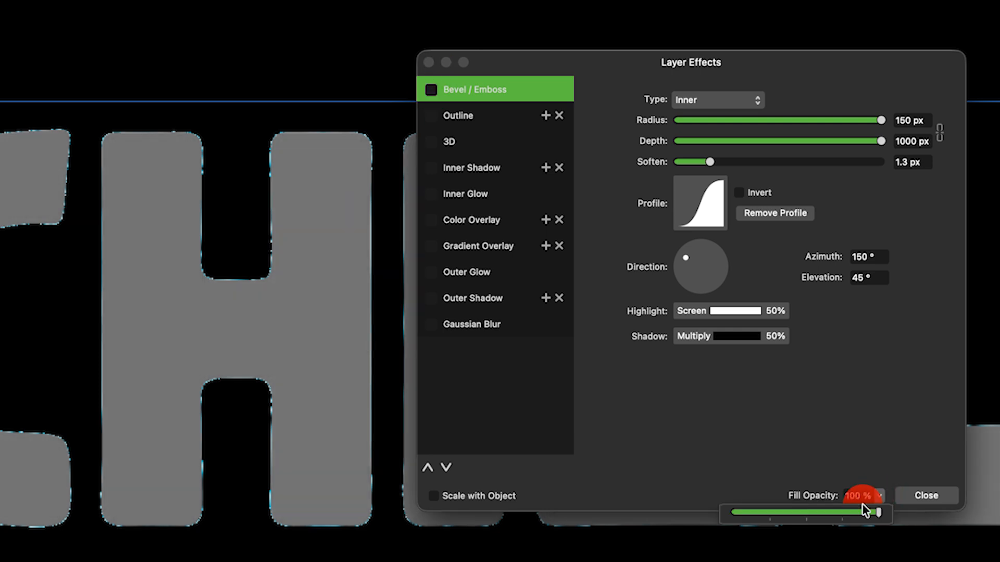
left_click_drag(832, 519, 699, 511)
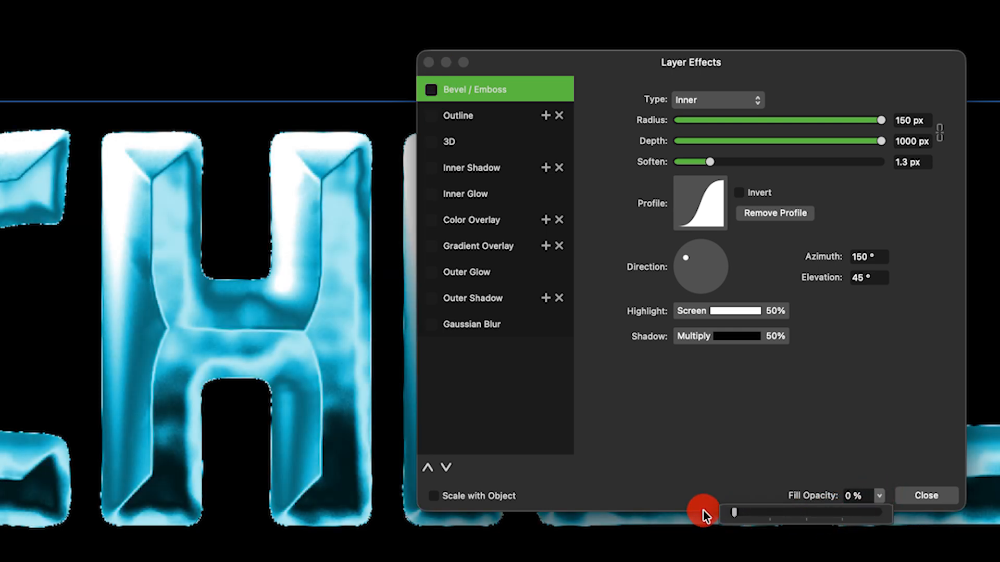
Step: Add a black outline effect to the top CHILL text copy with Center alignment and a 3 px radius
left_click(435, 118)
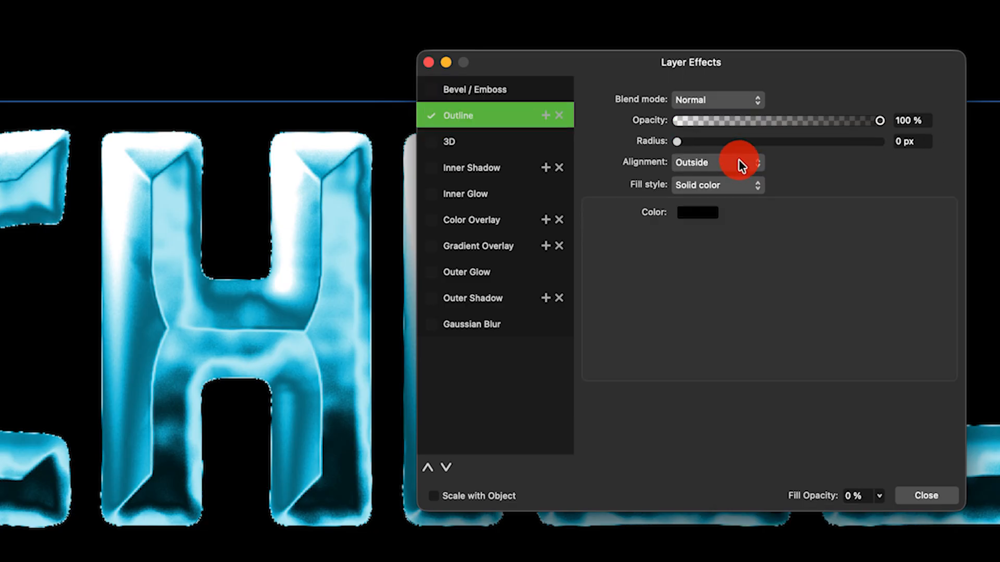
left_click(748, 159)
left_click(715, 182)
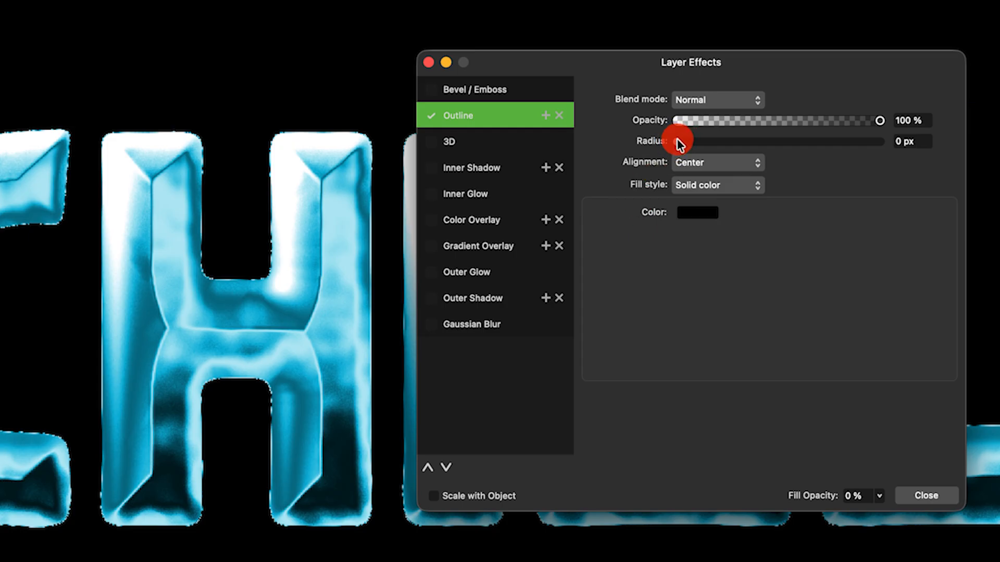
left_click_drag(679, 143, 728, 148)
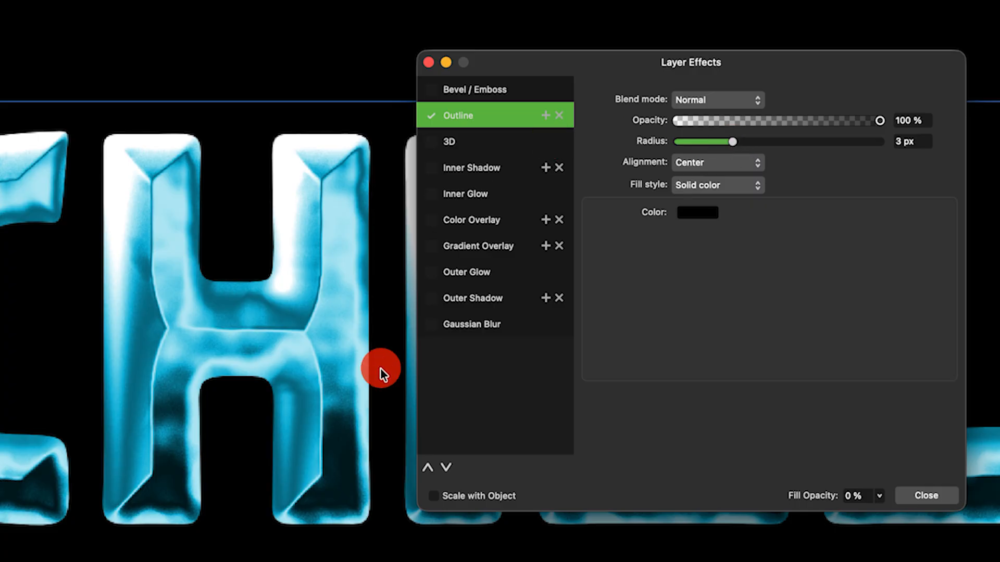
left_click(944, 495)
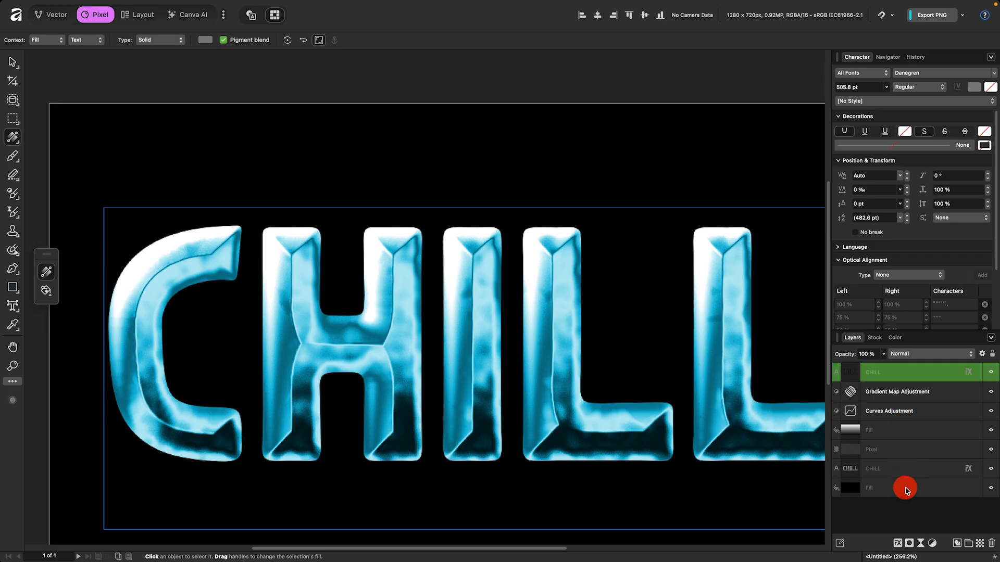
Step: Group all the layers, from the top CHILL text copy down to the black background fill
left_click(904, 493, "shift")
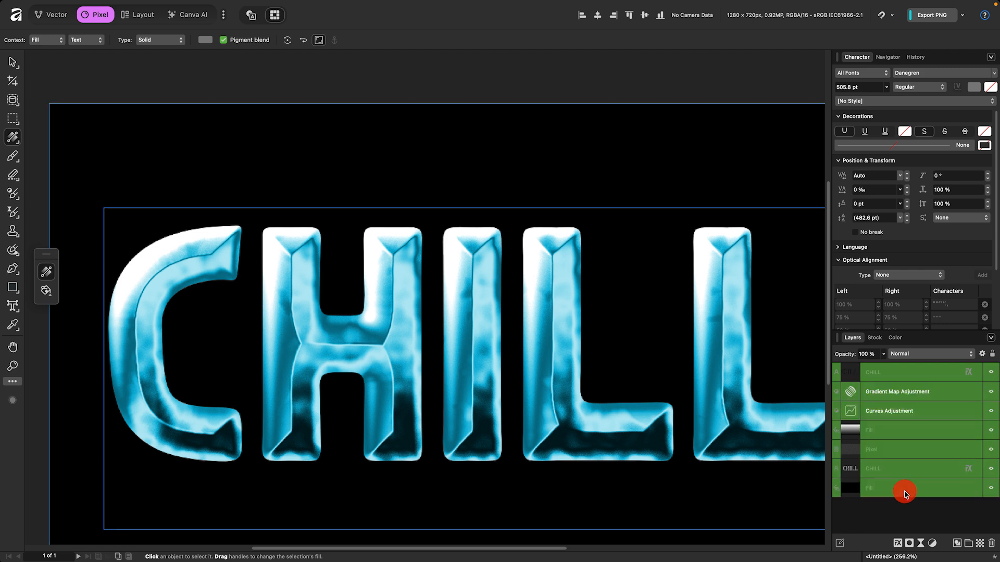
left_click(969, 543)
scroll(349, 174, "down", 2)
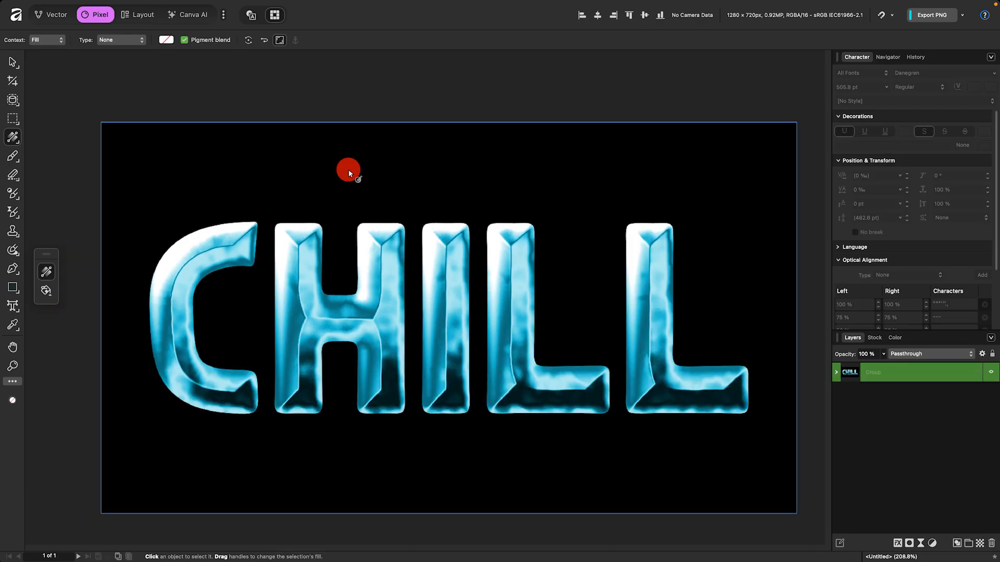
Step: Place the snowfall photo in the document, sized slightly larger than the canvas so it covers it completely
left_click(69, 8)
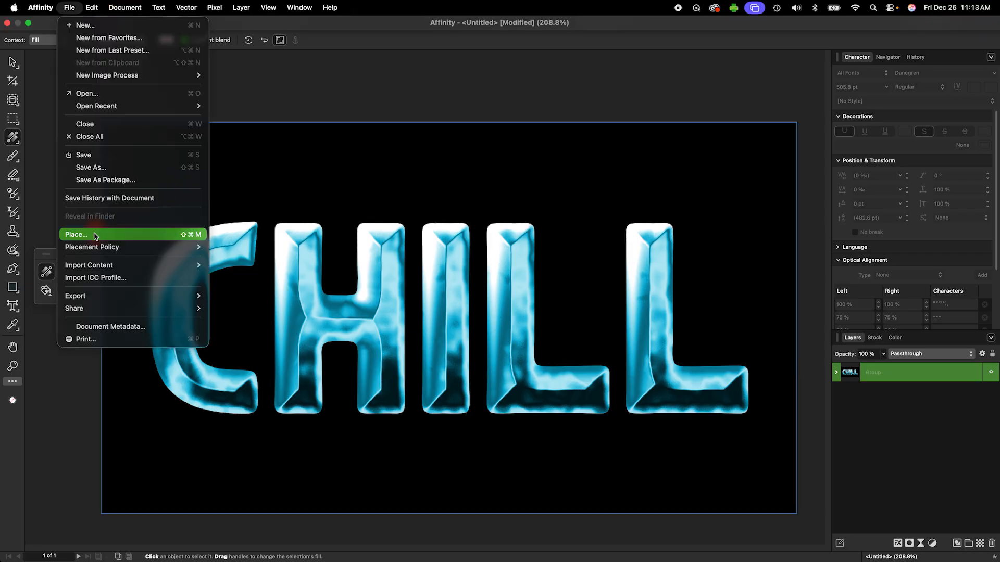
left_click(95, 235)
left_click(693, 384)
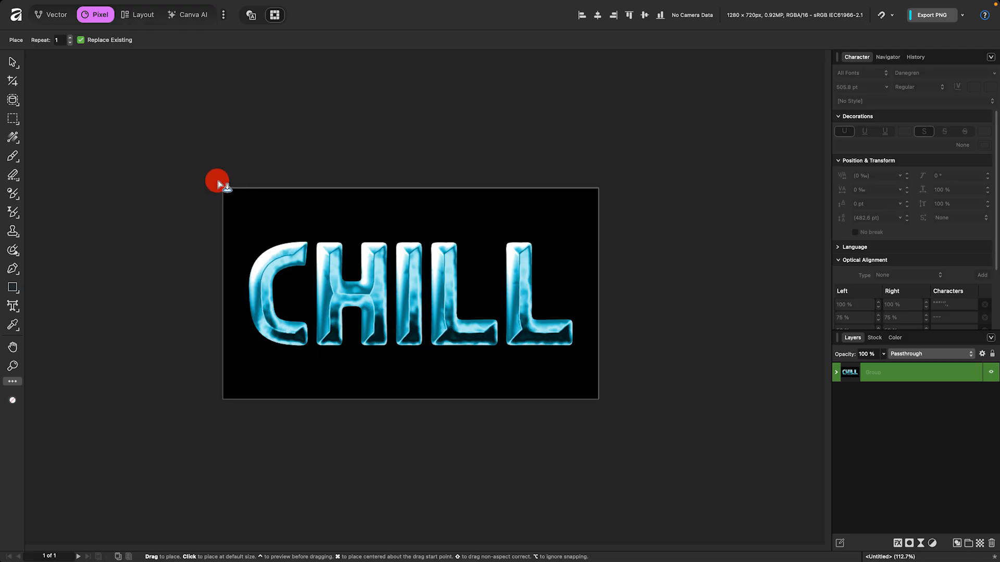
left_click_drag(214, 180, 643, 412)
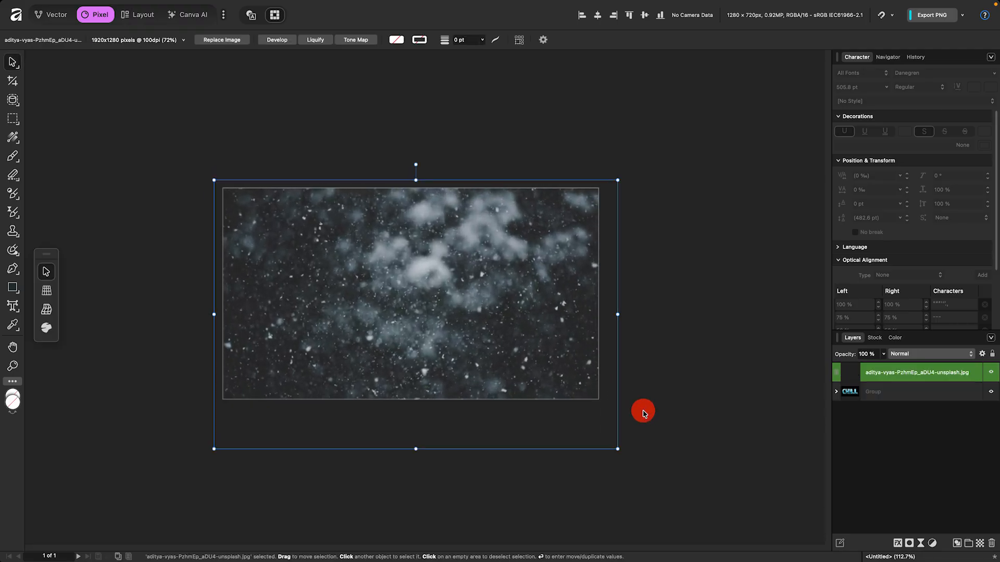
left_click_drag(511, 328, 540, 345)
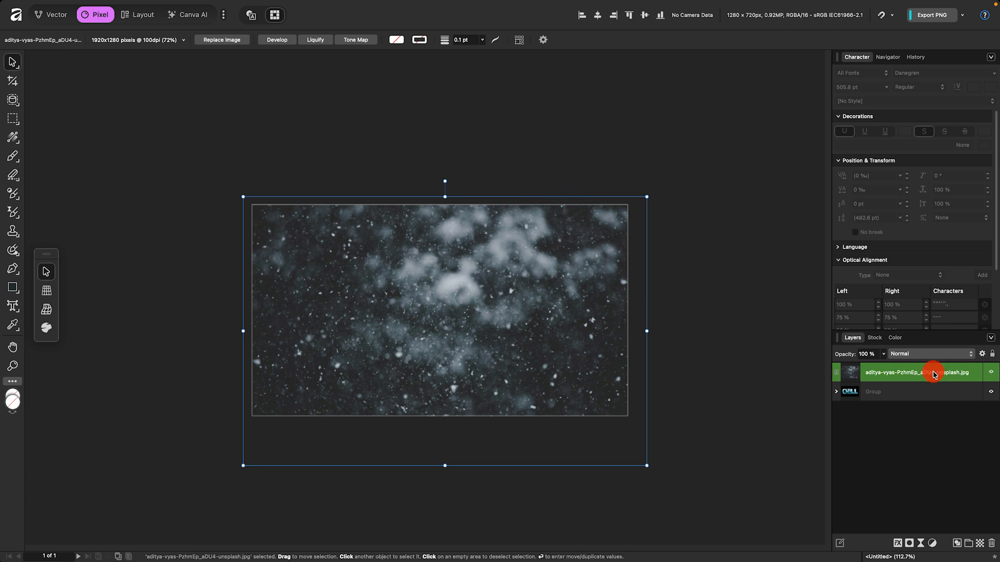
Step: Move the snow photo below the CHILL group and set the group's blend mode to Screen
left_click_drag(934, 375, 928, 404)
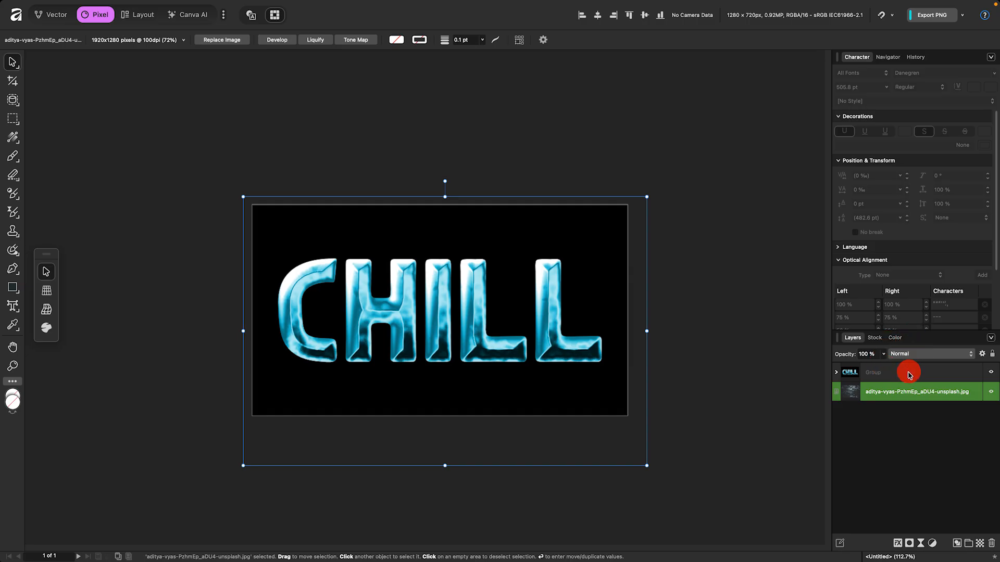
left_click(910, 373)
left_click(918, 355)
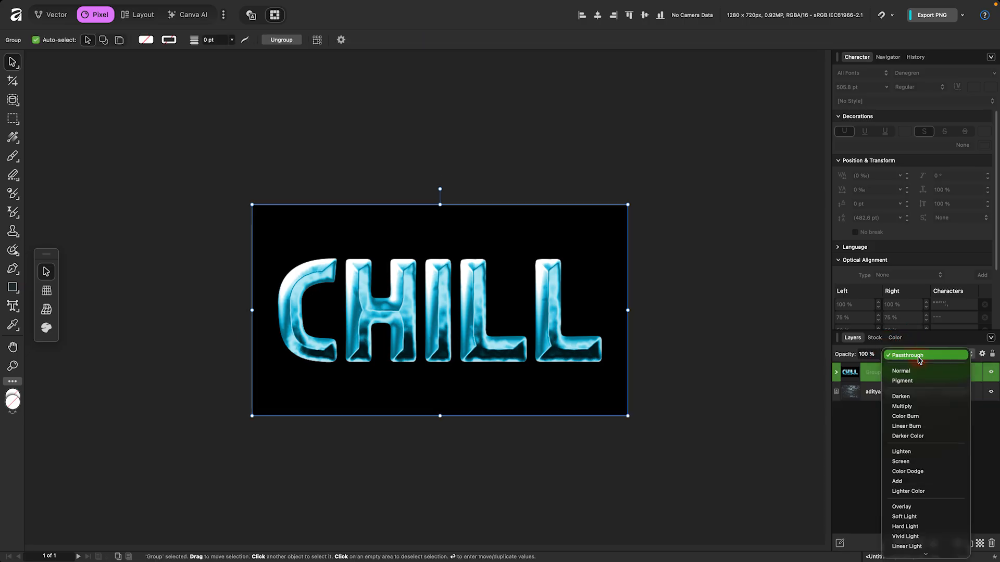
left_click(908, 462)
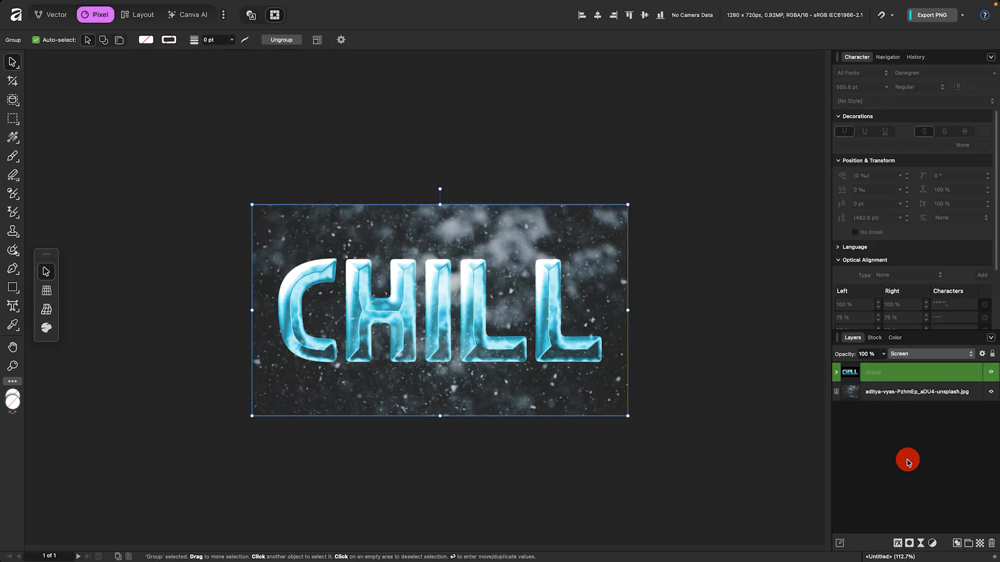
Step: Add a new pixel layer directly above the snow photo and flood fill it with black
left_click(933, 393)
key("g")
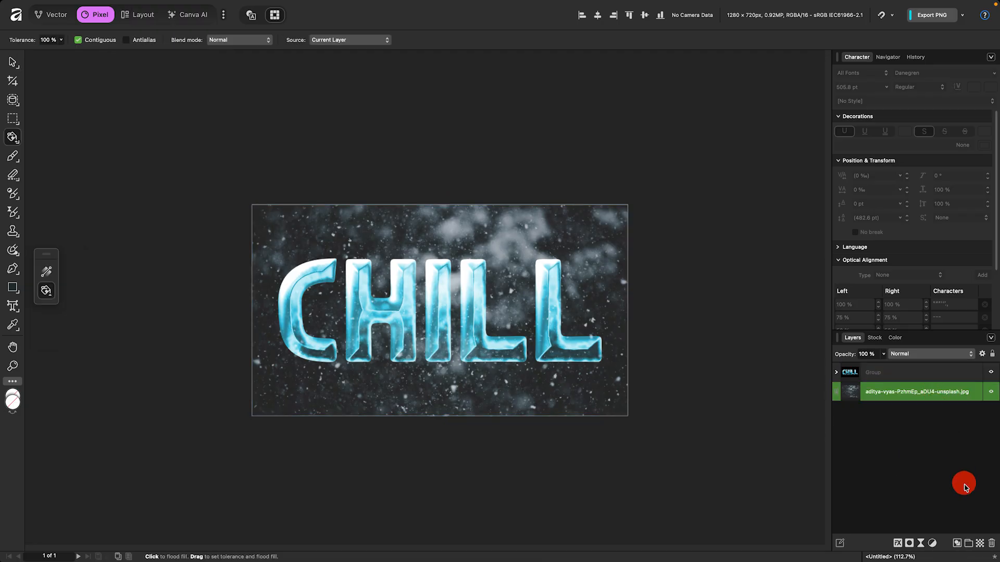
left_click(980, 542)
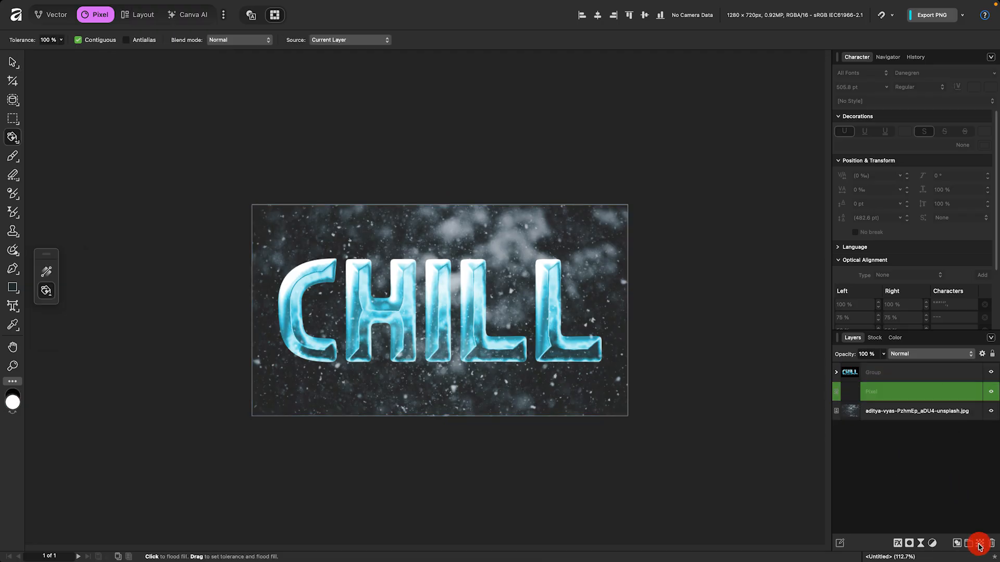
left_click(13, 415)
left_click(301, 366)
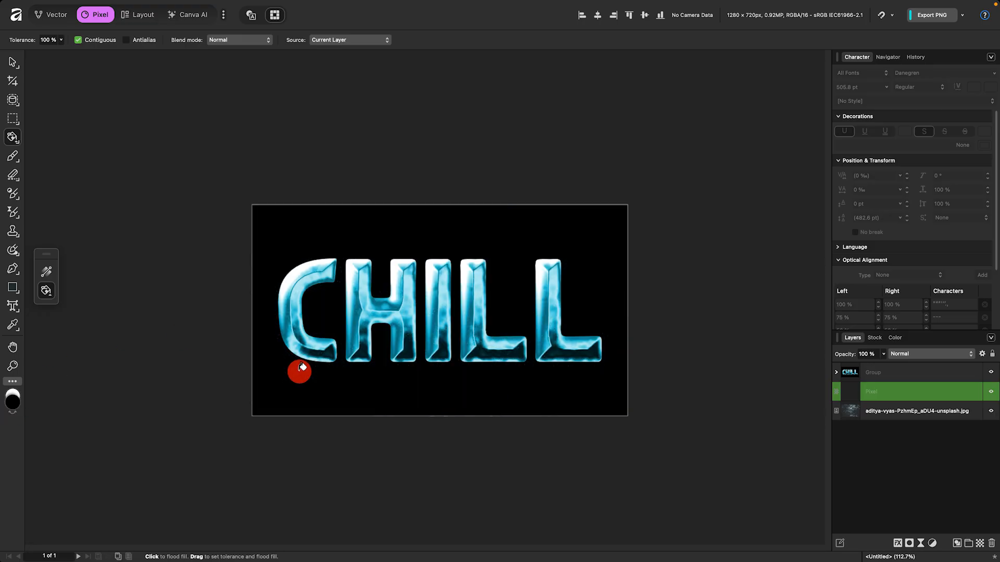
Step: Set the black pixel layer's blend mode to Soft Light, then hide and reshow it to compare the darkened background
left_click(924, 356)
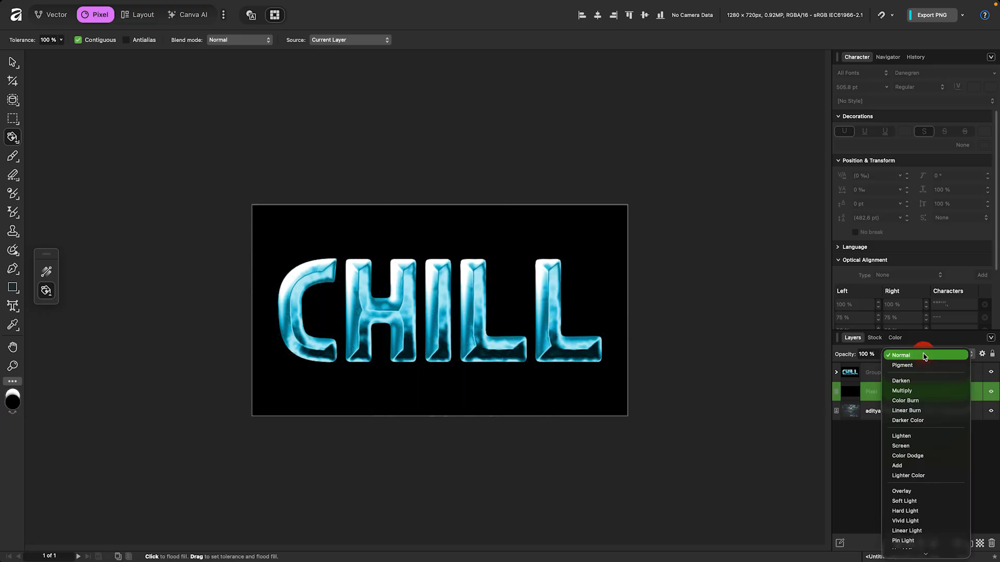
left_click(907, 501)
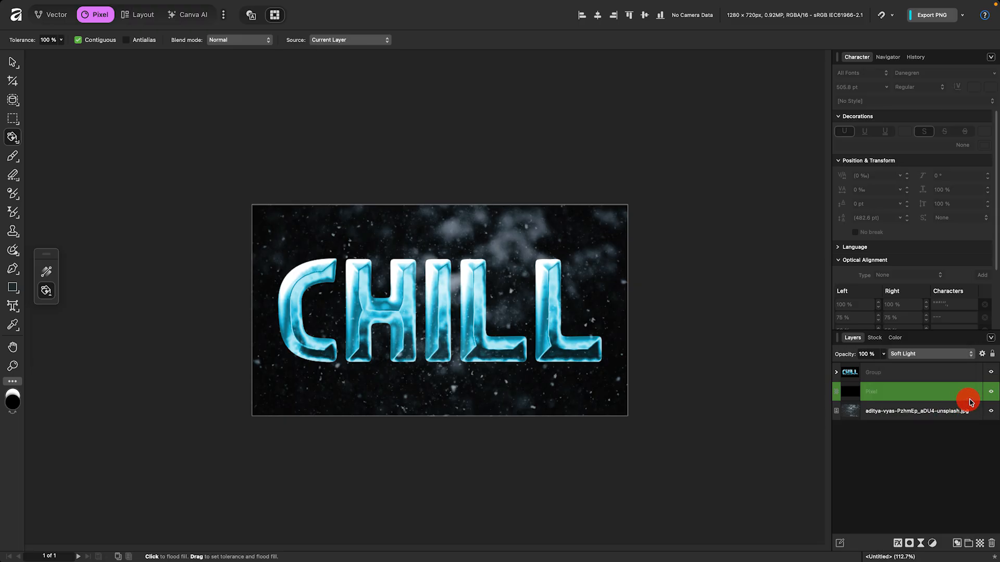
left_click(992, 394)
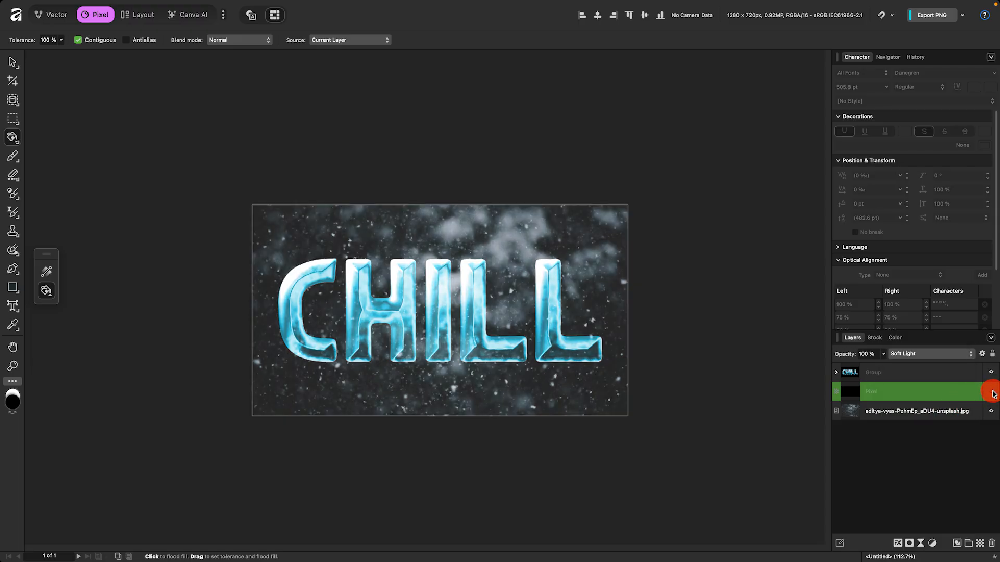
left_click(992, 394)
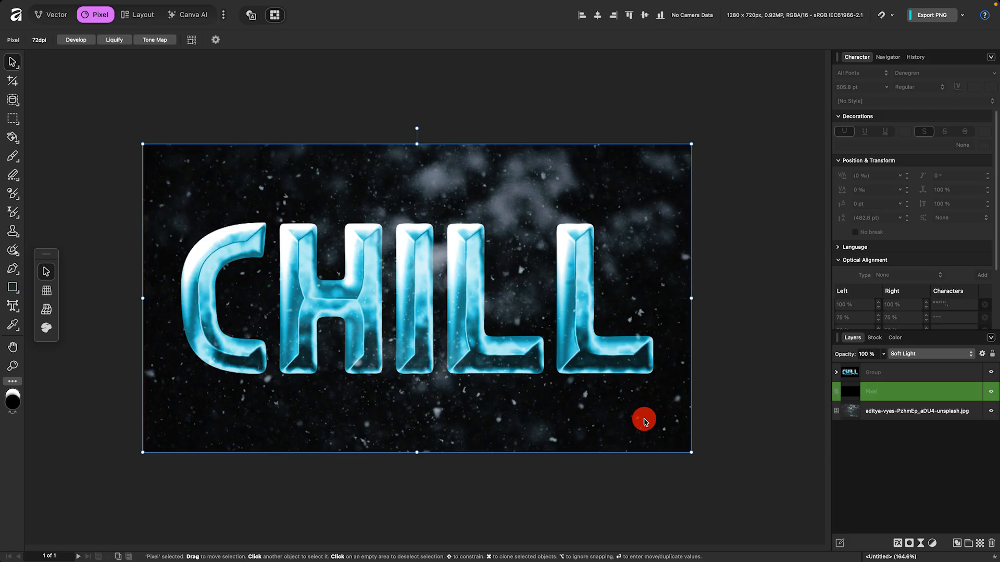
Step: Add two empty pixel layers above the CHILL group and move one of them directly below the group
left_click(940, 379)
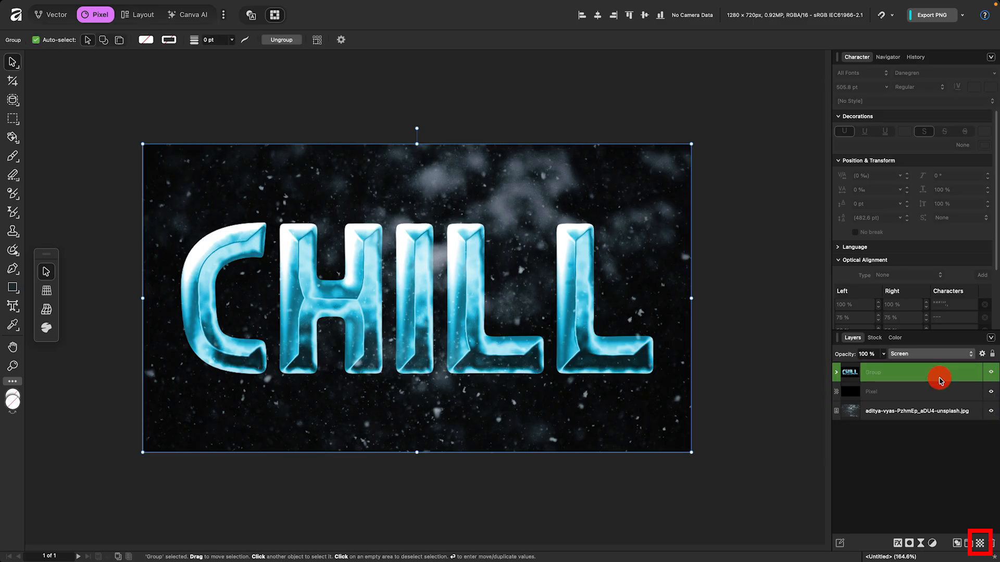
left_click(981, 545)
left_click(981, 545)
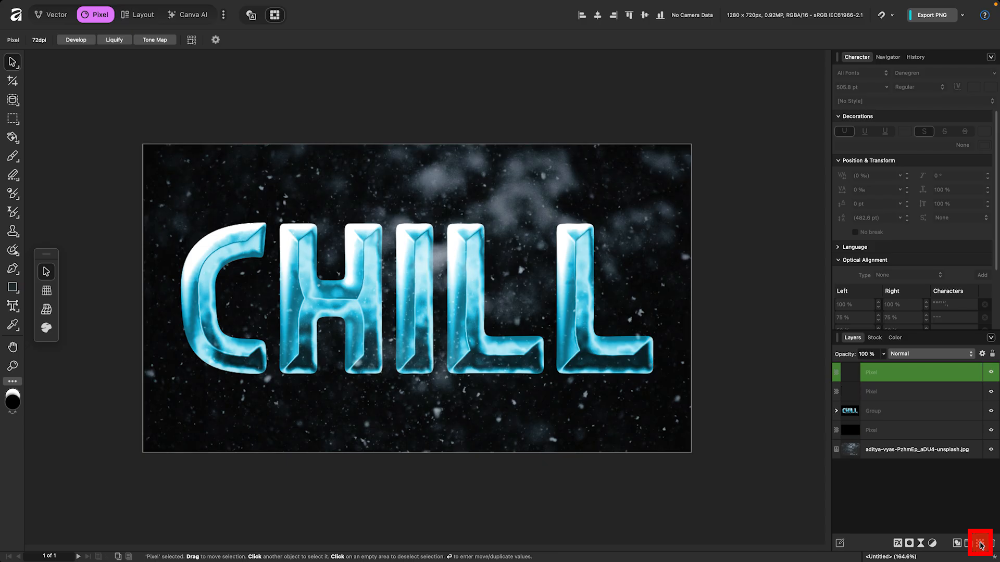
left_click(917, 394)
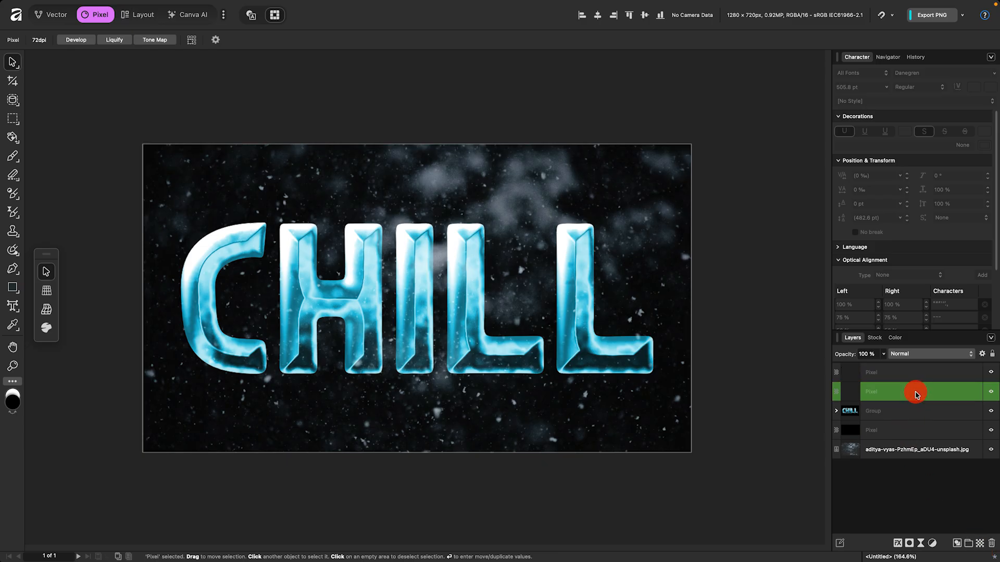
left_click_drag(916, 394, 914, 415)
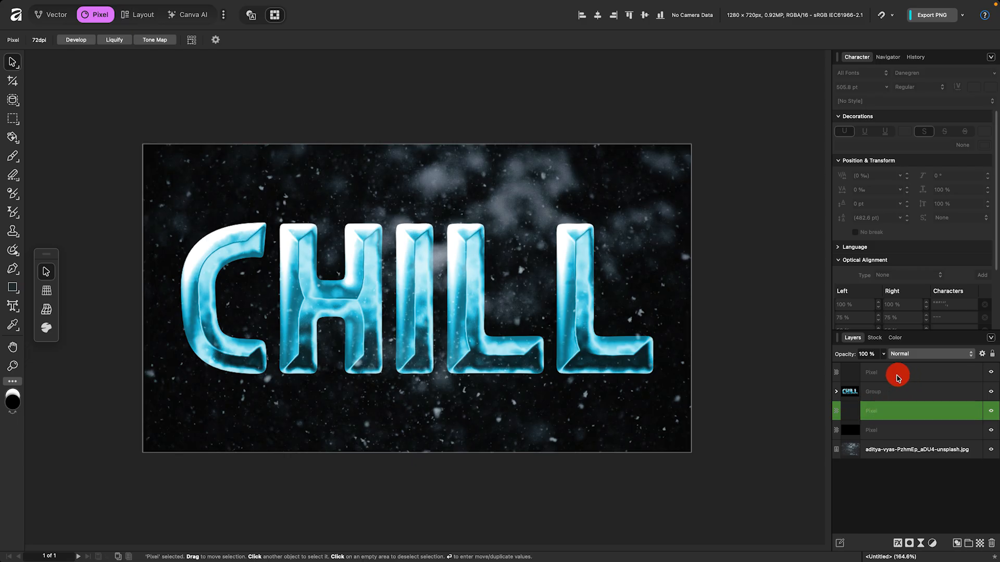
Step: Rename the empty layer over the CHILL group "snow above" and the one under it "snow below"
double_click(892, 373)
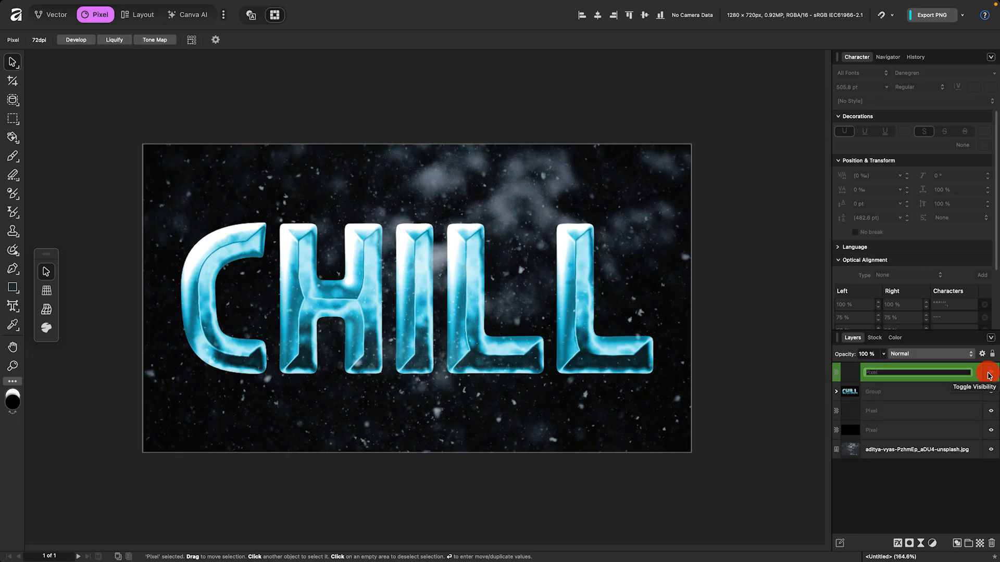
type("snow above")
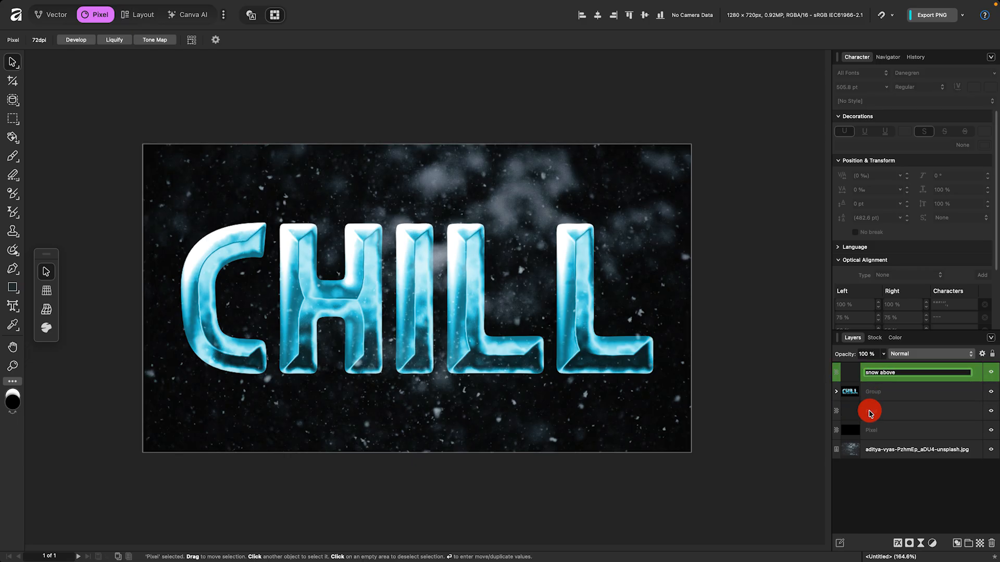
left_click(869, 411)
double_click(870, 411)
type("snow b")
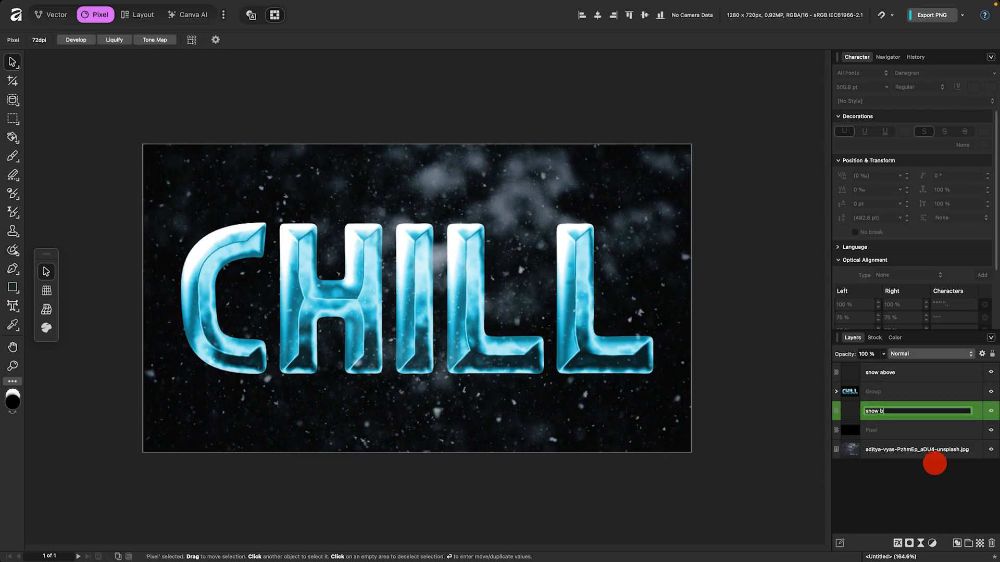
type("elow")
key("Return")
Step: Display the brush library, choose Gradual Acrylic Cotton Paper 01 from the Acrylics category and open its brush settings
left_click(299, 7)
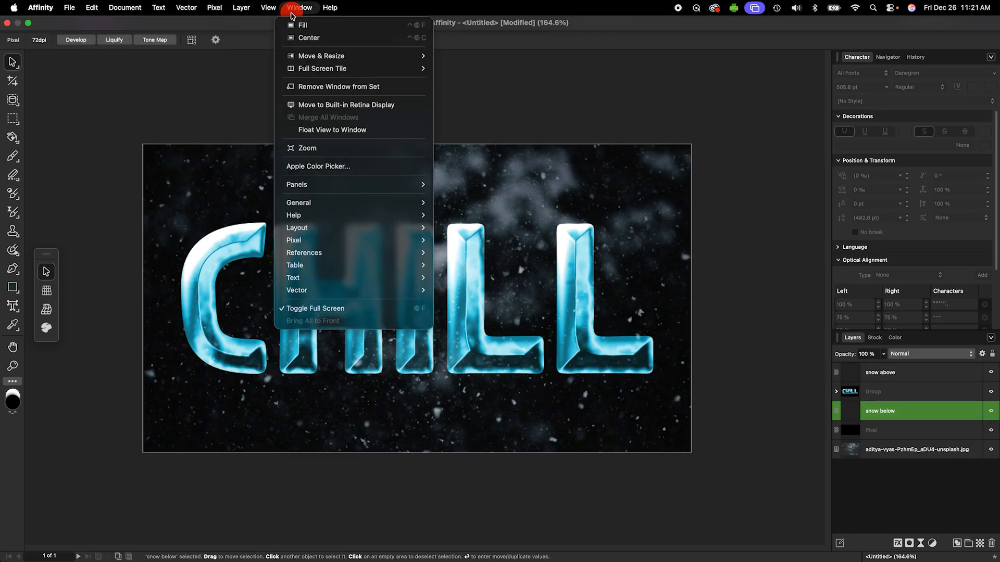
mouse_move(341, 208)
left_click(468, 216)
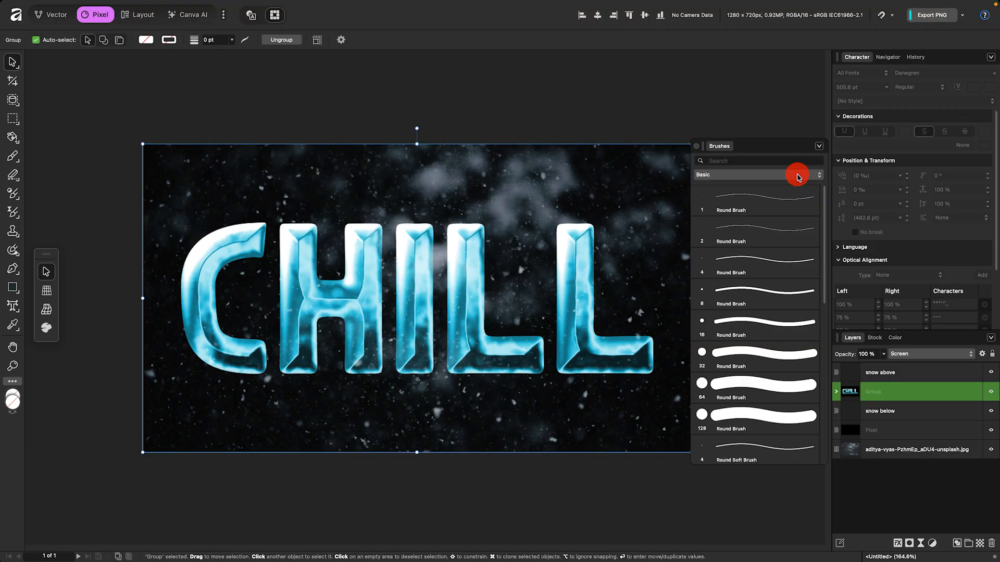
left_click(798, 177)
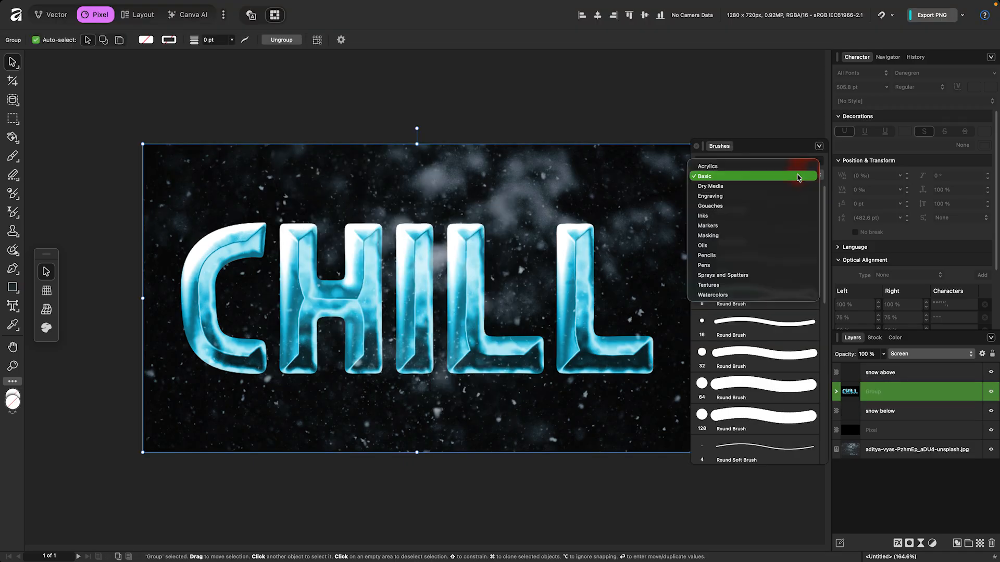
left_click(774, 167)
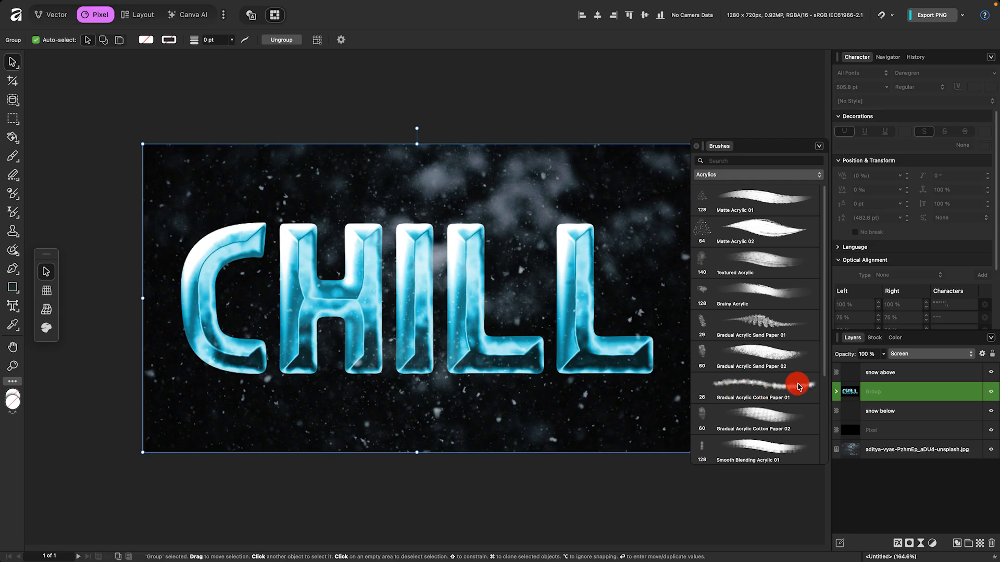
double_click(793, 389)
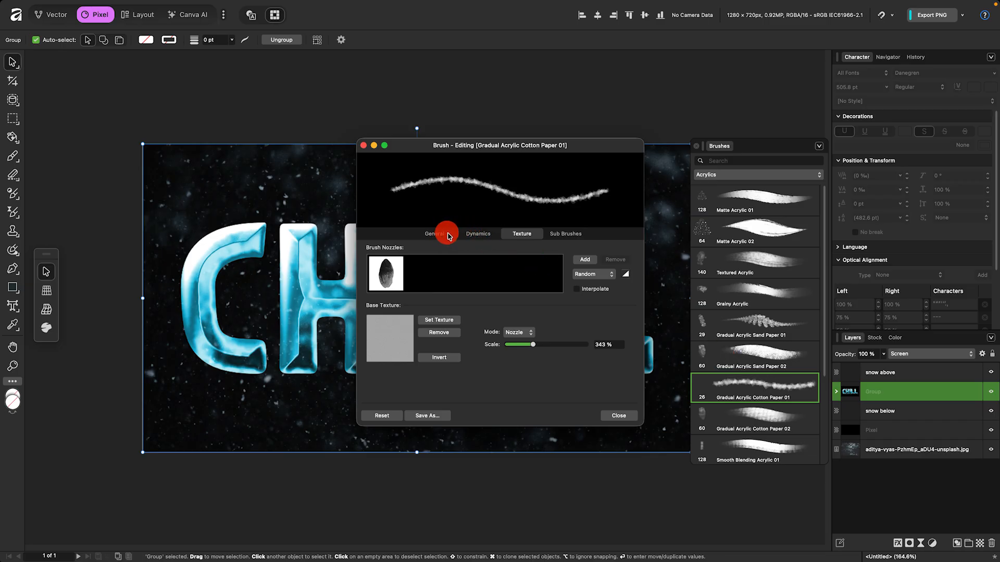
Step: Review the brush's general, dynamics and texture settings, then close the brush editor
left_click(441, 235)
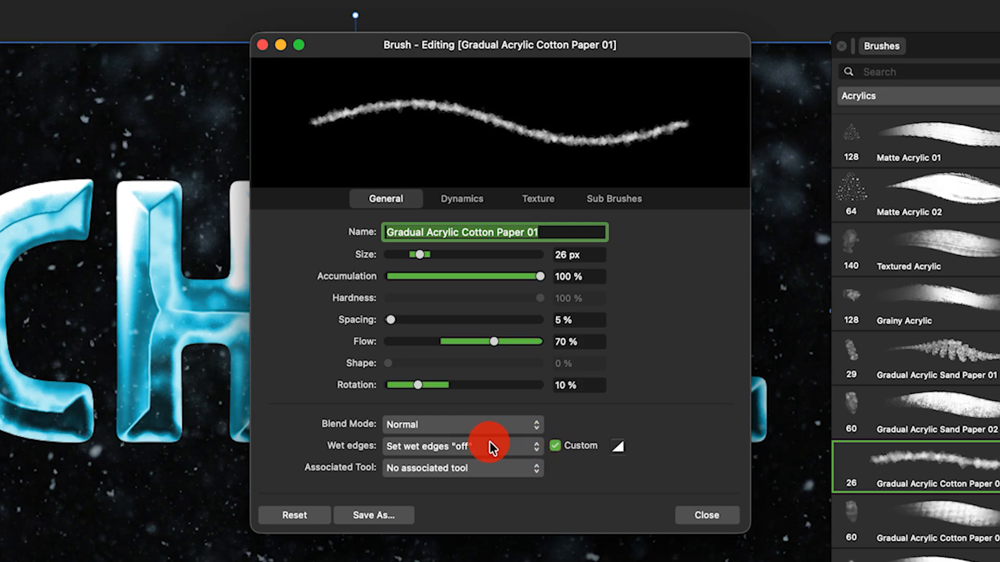
left_click(468, 197)
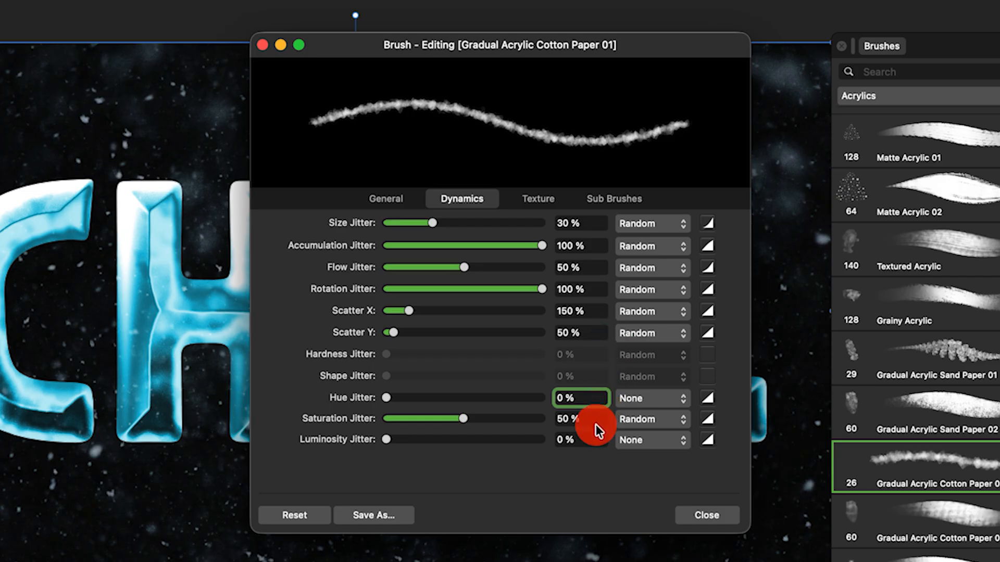
left_click(676, 224)
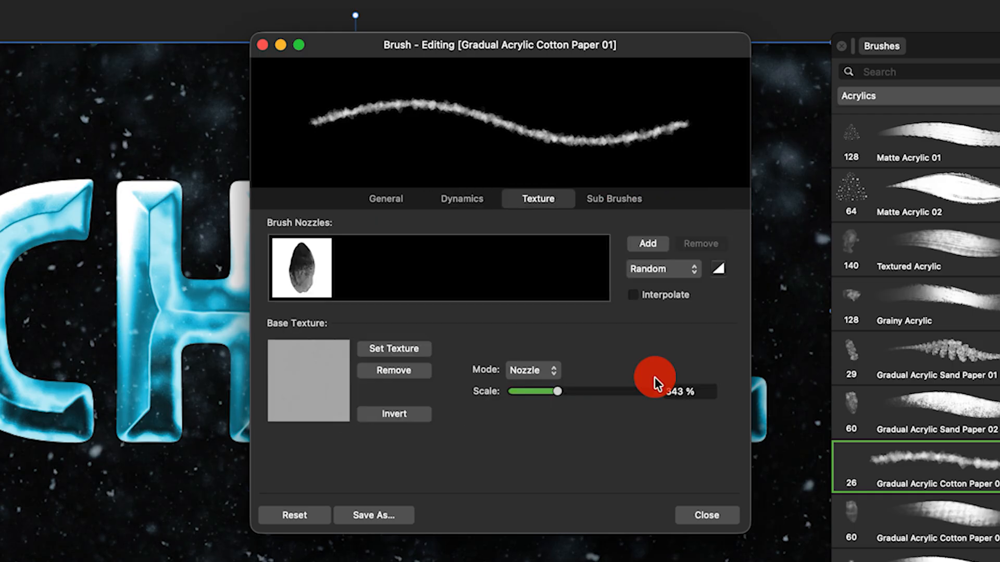
left_click_drag(655, 382, 571, 389)
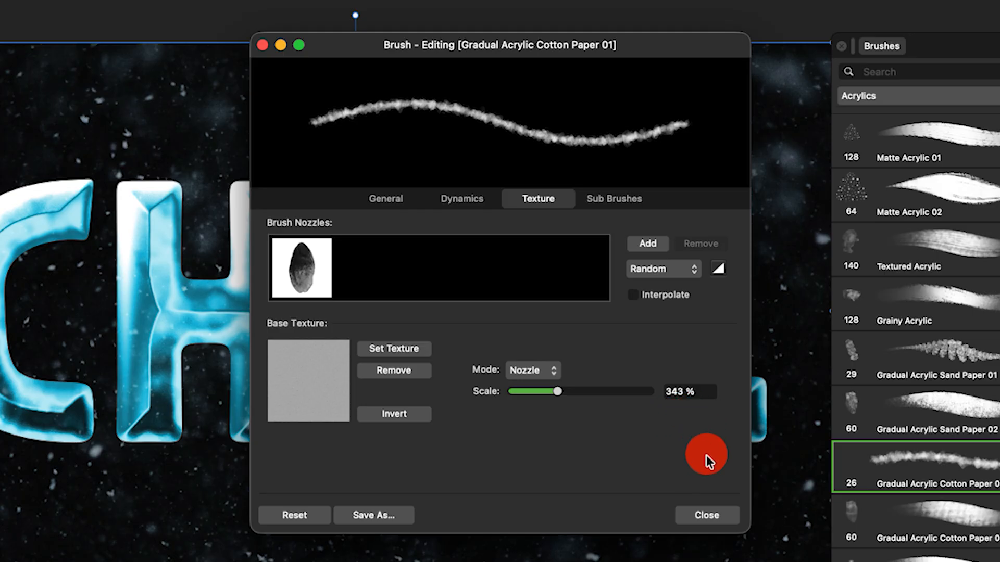
left_click(707, 515)
Step: Prepare the Paint Brush on the "snow above" layer with white as the foreground colour and flow at 100%
key("b")
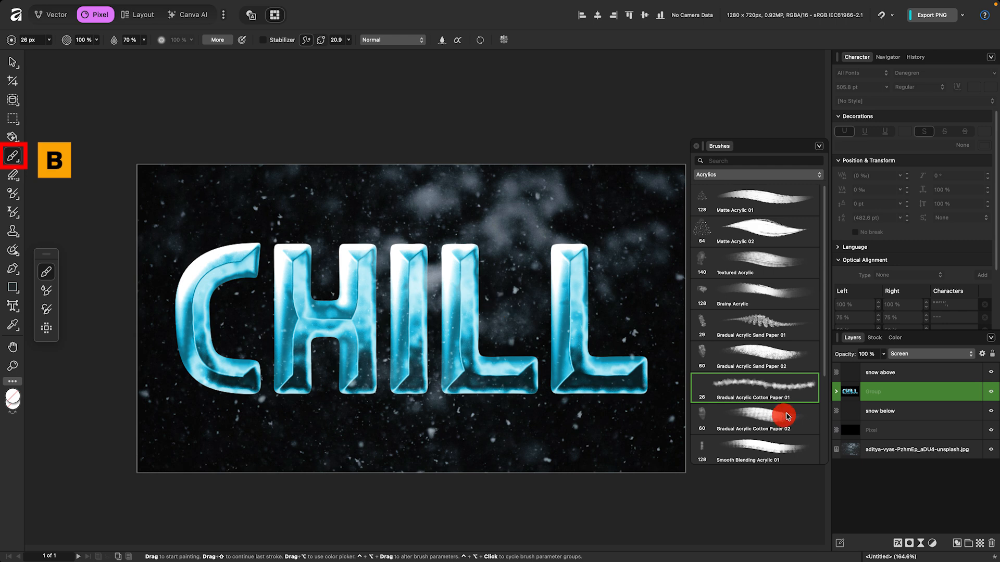
left_click(886, 375)
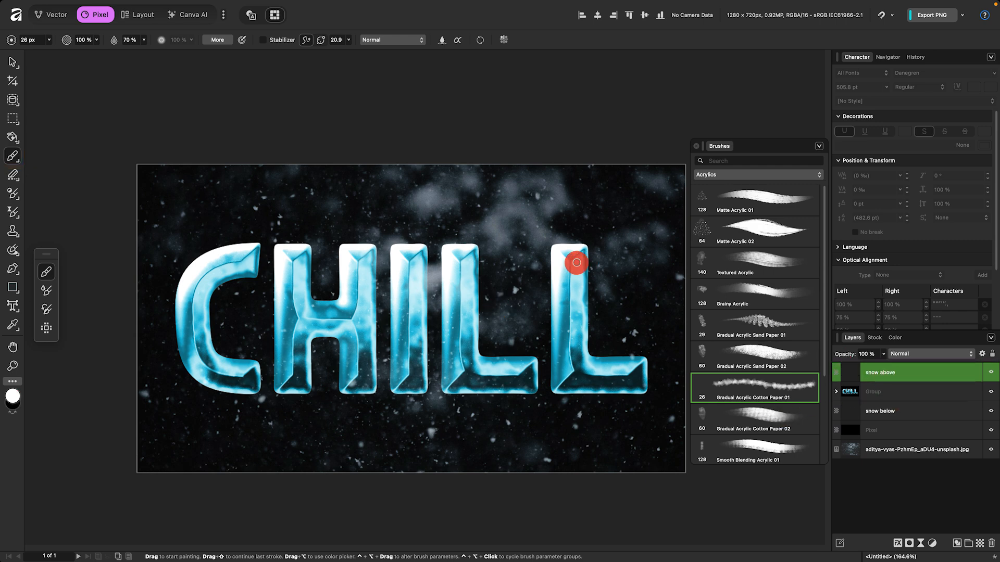
scroll(199, 246, "up", 5)
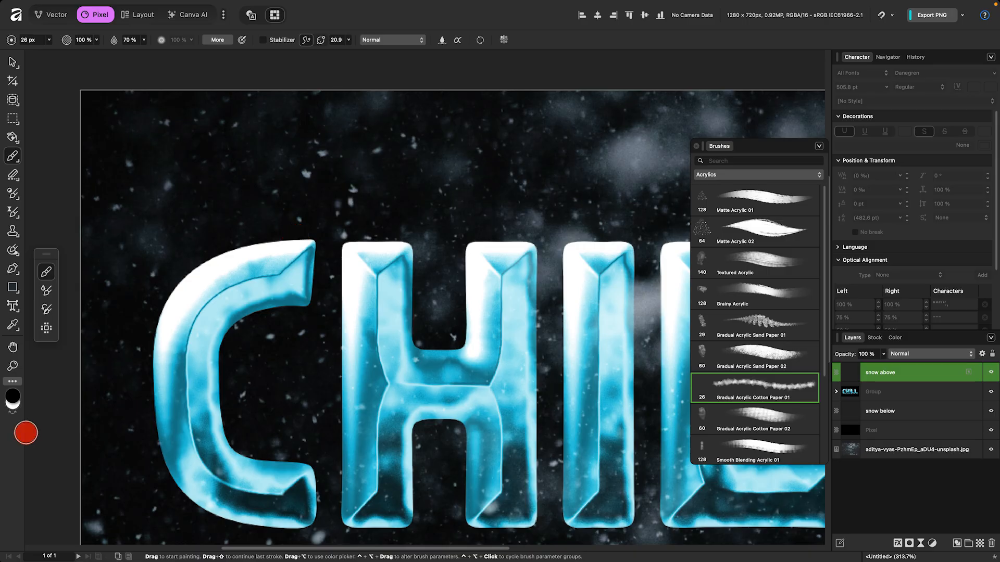
left_click(13, 415)
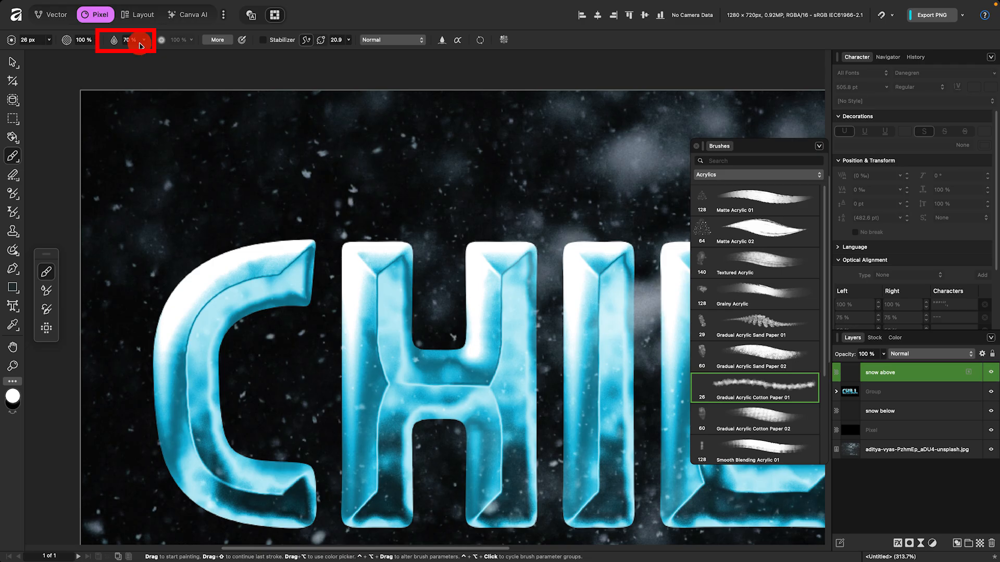
left_click(143, 45)
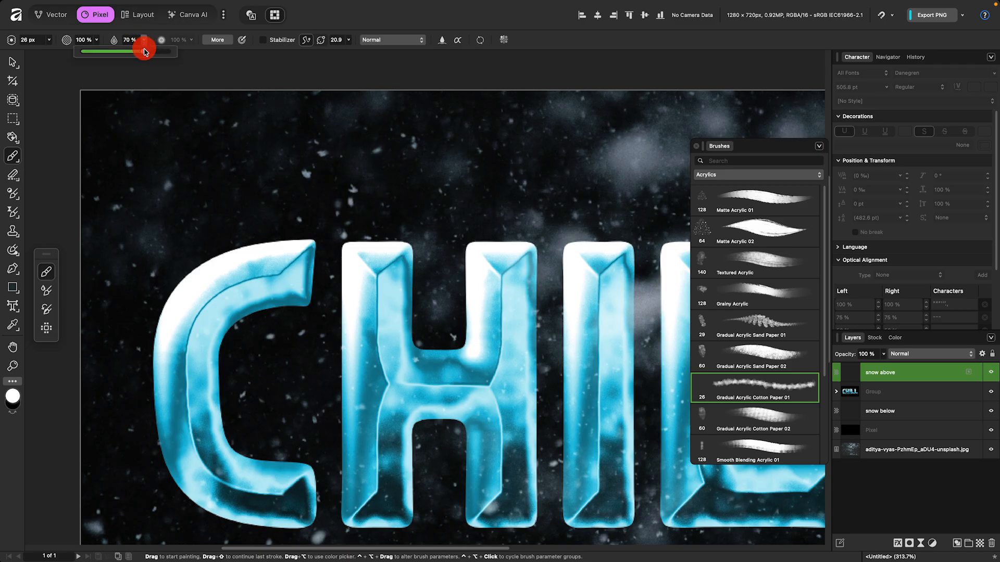
left_click_drag(144, 50, 188, 49)
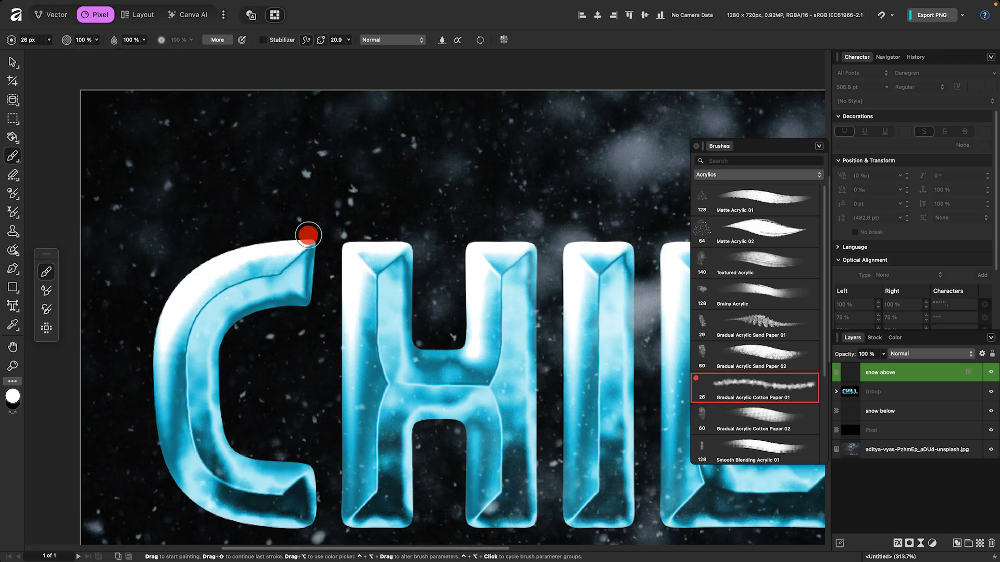
Step: Paint white snow along the upper edge of the C, the tops of the H and its crossbar
mouse_move(308, 236)
left_mouse_down()
mouse_move(244, 241)
mouse_move(302, 236)
mouse_move(306, 246)
mouse_move(224, 253)
mouse_move(309, 243)
left_mouse_up()
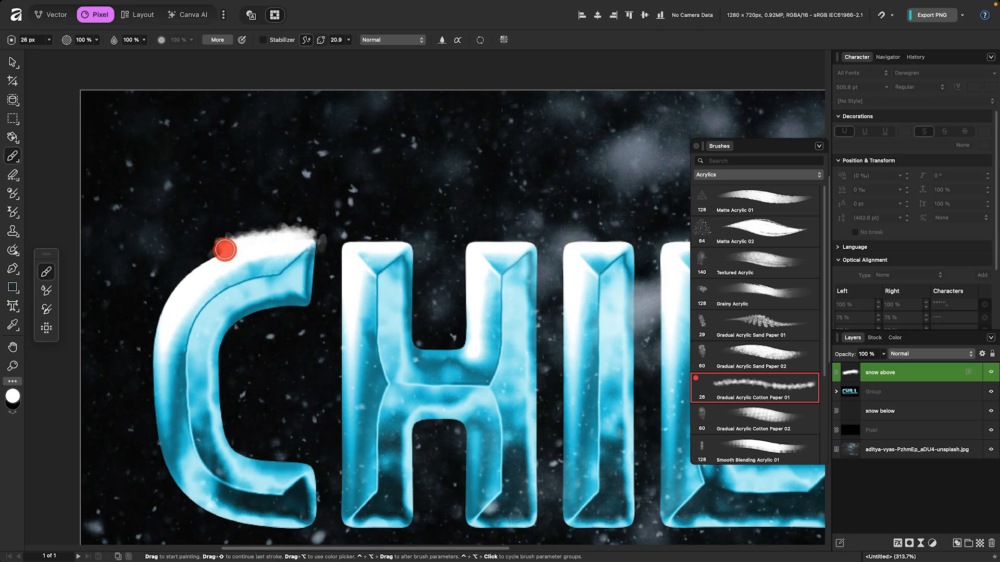
mouse_move(219, 249)
left_mouse_down()
mouse_move(188, 264)
mouse_move(286, 234)
mouse_move(376, 252)
left_mouse_up()
scroll(276, 260, "down", 4)
scroll(346, 251, "up", 4)
left_click_drag(443, 251, 523, 251)
left_click_drag(389, 356, 449, 371)
Step: Paint snow caps on the tops of the I and the first L
scroll(337, 270, "right", 5)
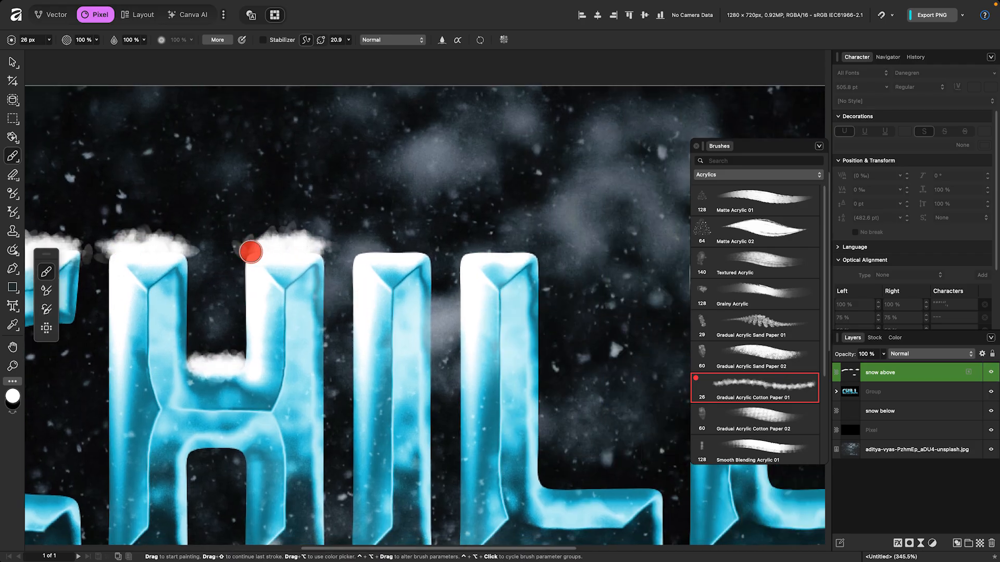
mouse_move(373, 259)
left_mouse_down()
mouse_move(404, 247)
mouse_move(357, 244)
mouse_move(540, 253)
left_mouse_up()
scroll(468, 263, "down", 5)
scroll(467, 264, "up", 6)
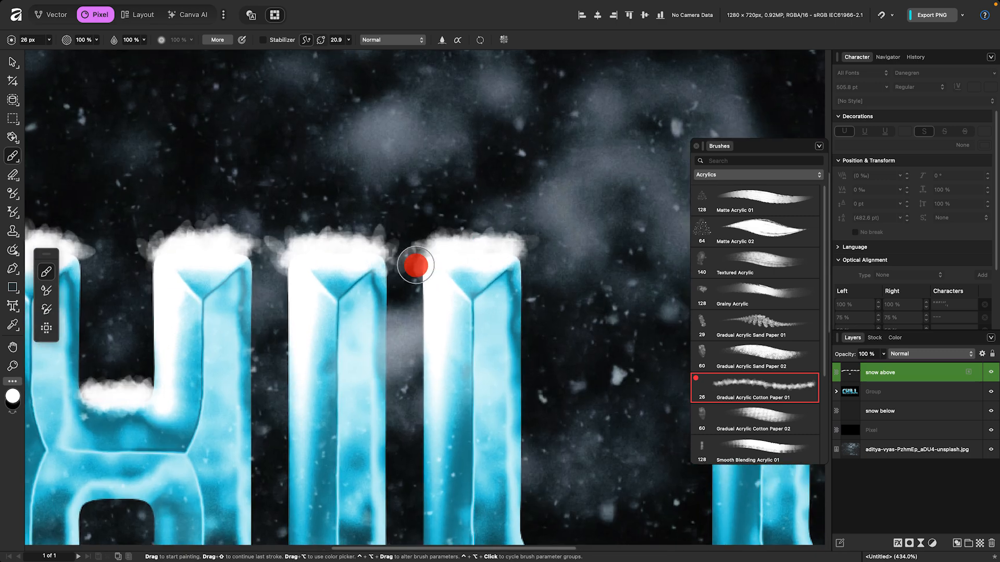
mouse_move(415, 266)
left_mouse_down()
mouse_move(487, 243)
mouse_move(509, 259)
left_mouse_up()
Step: Paint snow along the foot of the first L and over the last L
scroll(509, 259, "down", 3)
scroll(508, 259, "right", 3)
mouse_move(556, 426)
left_mouse_down()
mouse_move(448, 421)
mouse_move(571, 410)
mouse_move(462, 410)
left_mouse_up()
scroll(491, 420, "right", 5)
scroll(461, 410, "up", 2)
mouse_move(343, 142)
left_mouse_down()
mouse_move(432, 148)
mouse_move(350, 150)
mouse_move(341, 167)
mouse_move(427, 144)
left_mouse_up()
Step: Extend the snow down the outer curve of the C and paint snow on its lower arm
scroll(427, 144, "down", 3)
scroll(406, 230, "left", 7)
left_click_drag(93, 181, 83, 200)
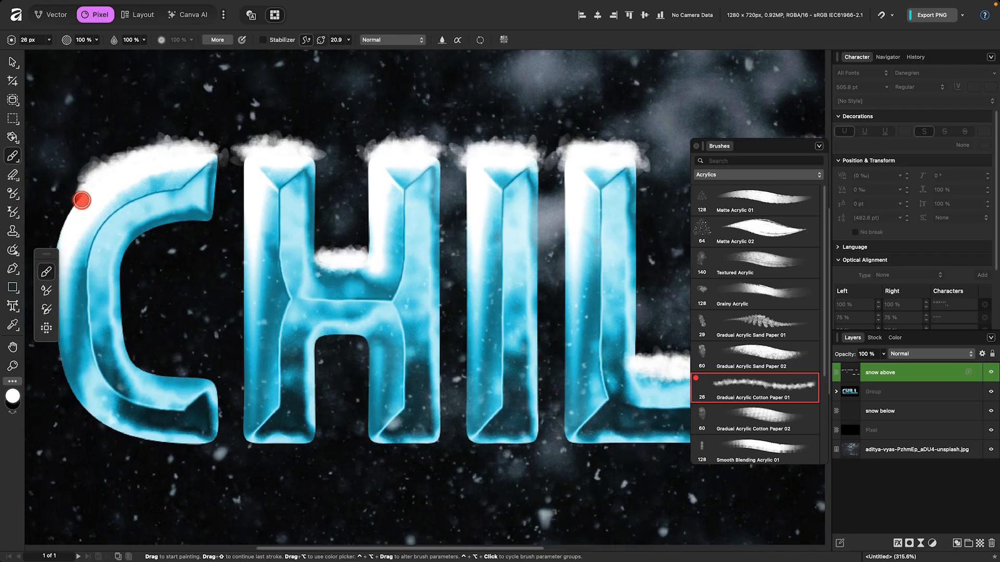
mouse_move(151, 374)
left_mouse_down()
mouse_move(217, 384)
mouse_move(205, 376)
left_mouse_up()
scroll(266, 388, "down", 4)
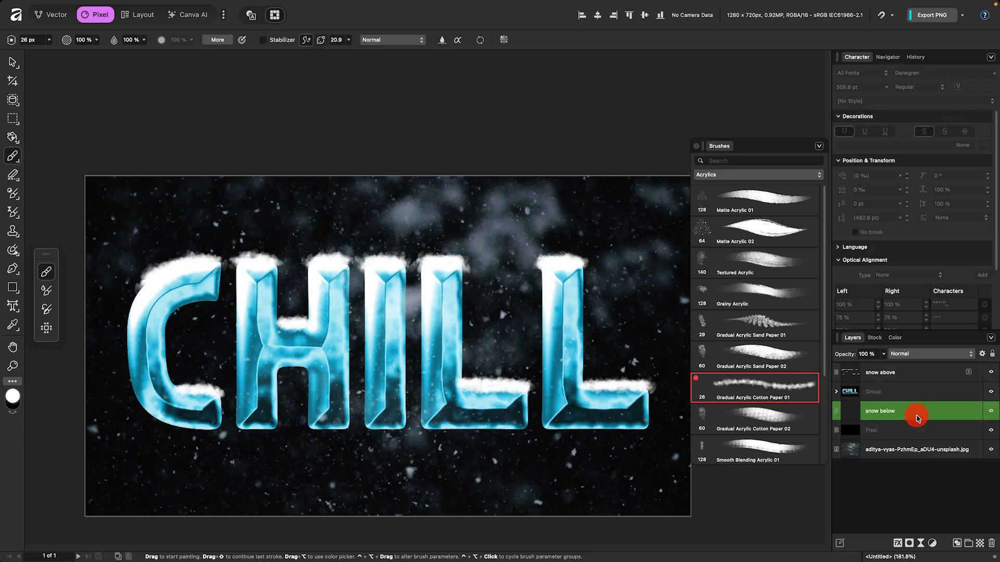
Step: Select the "snow below" layer and enlarge the brush to 160 px
left_click(918, 417)
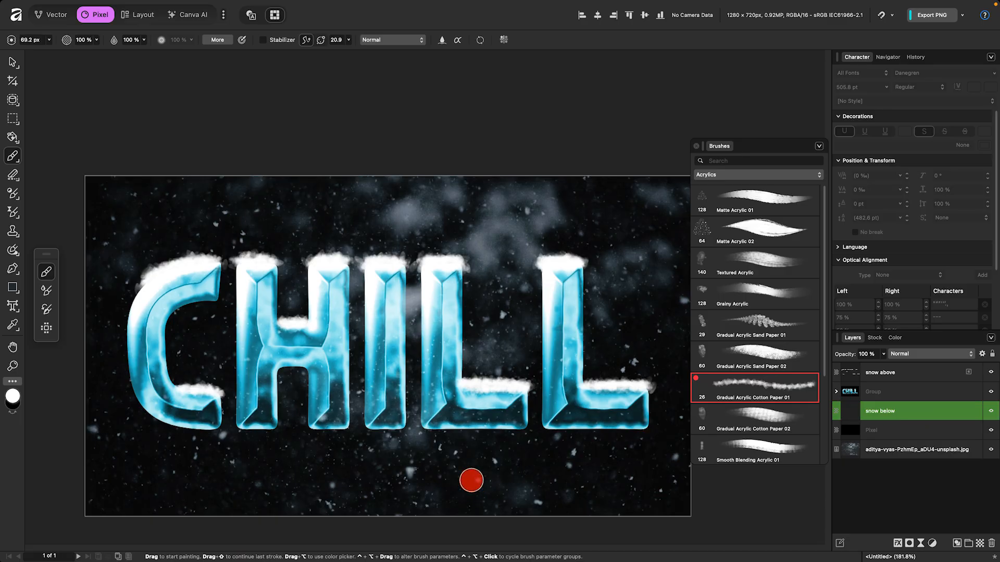
key("bracketright")
key("bracketright")
key("bracketright")
key("bracketright")
key("bracketright")
key("bracketright")
key("bracketright")
key("bracketright")
key("bracketright")
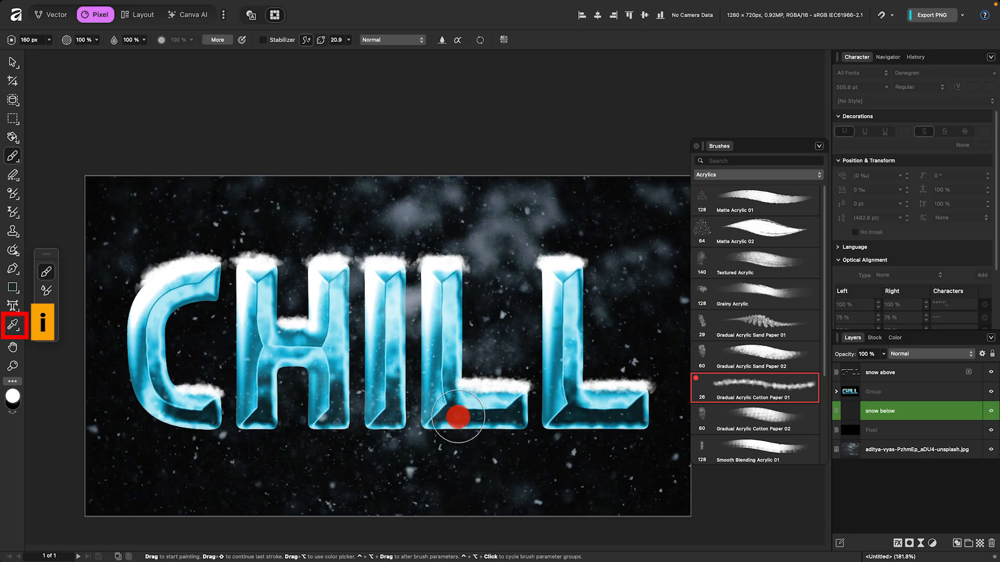
Step: Sample a light blue from the lettering and paint a broad band of it across the bottom of the canvas
key("i")
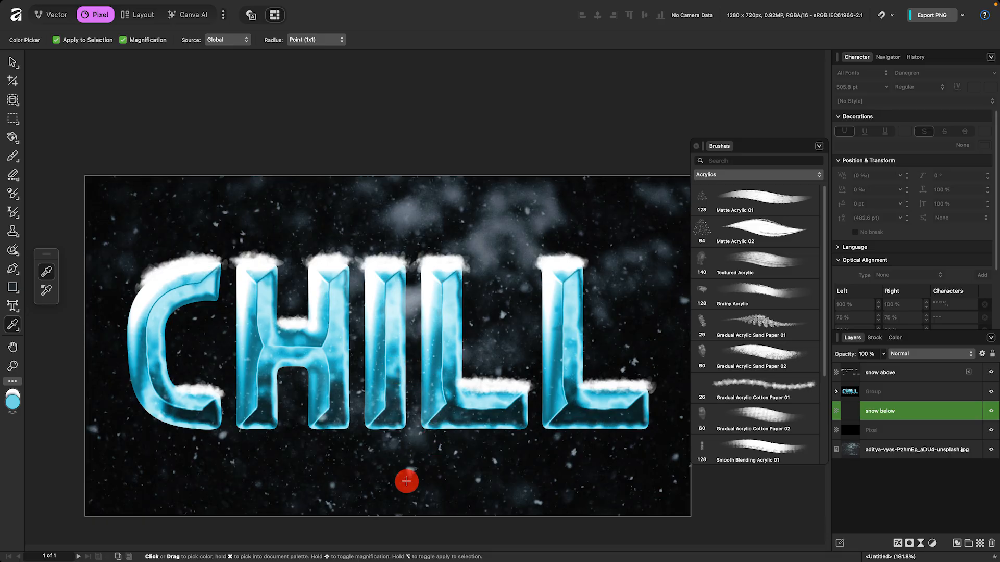
key("b")
key("x")
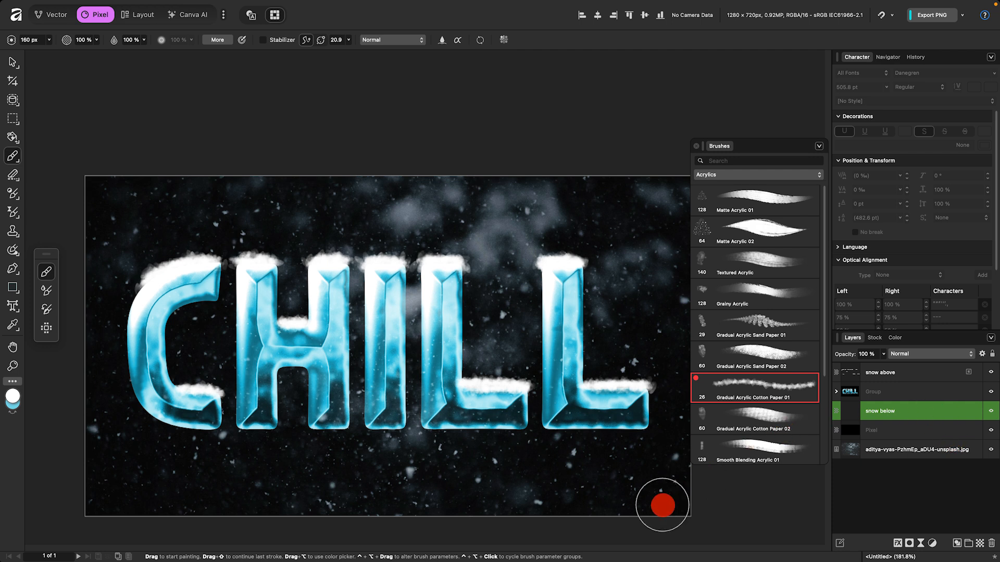
left_click(16, 412)
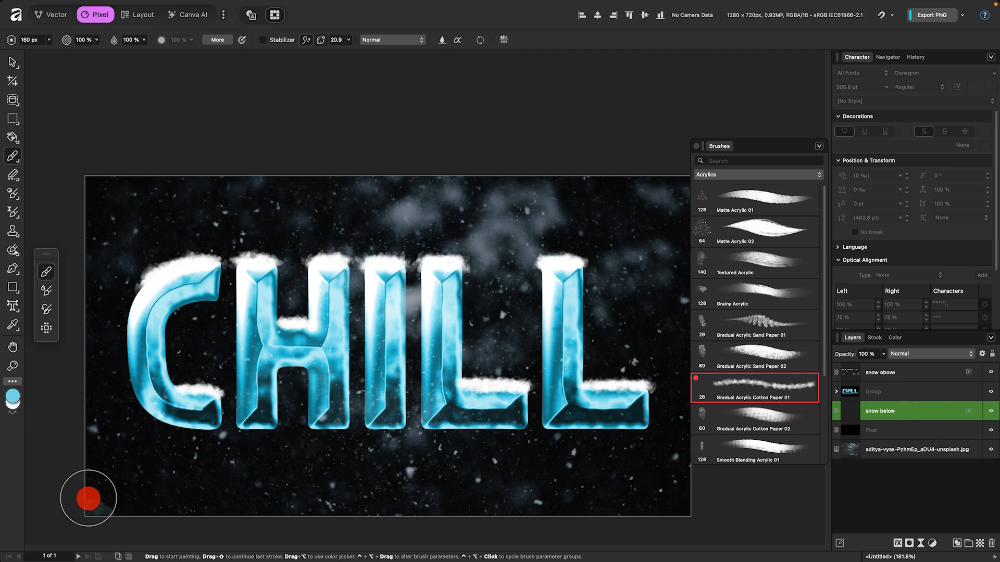
mouse_move(87, 496)
left_mouse_down()
mouse_move(198, 474)
mouse_move(223, 485)
mouse_move(122, 487)
mouse_move(249, 503)
mouse_move(631, 504)
mouse_move(688, 489)
mouse_move(555, 482)
mouse_move(317, 496)
mouse_move(379, 510)
mouse_move(543, 514)
mouse_move(636, 487)
mouse_move(274, 469)
mouse_move(142, 483)
mouse_move(101, 465)
mouse_move(284, 471)
mouse_move(493, 460)
mouse_move(258, 501)
mouse_move(99, 493)
mouse_move(96, 483)
mouse_move(462, 479)
mouse_move(490, 487)
left_mouse_up()
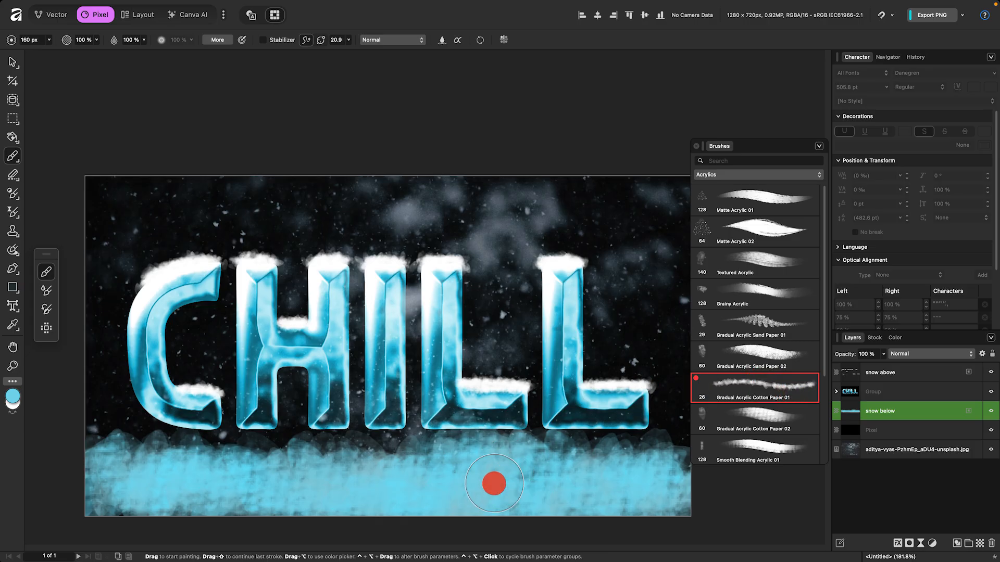
Step: Reduce the brush to 83.5 px and build up the blue snowbank's upper edge behind the bases of the letters
key("bracketleft")
key("bracketleft")
key("bracketleft")
key("bracketleft")
key("bracketleft")
key("bracketleft")
key("bracketleft")
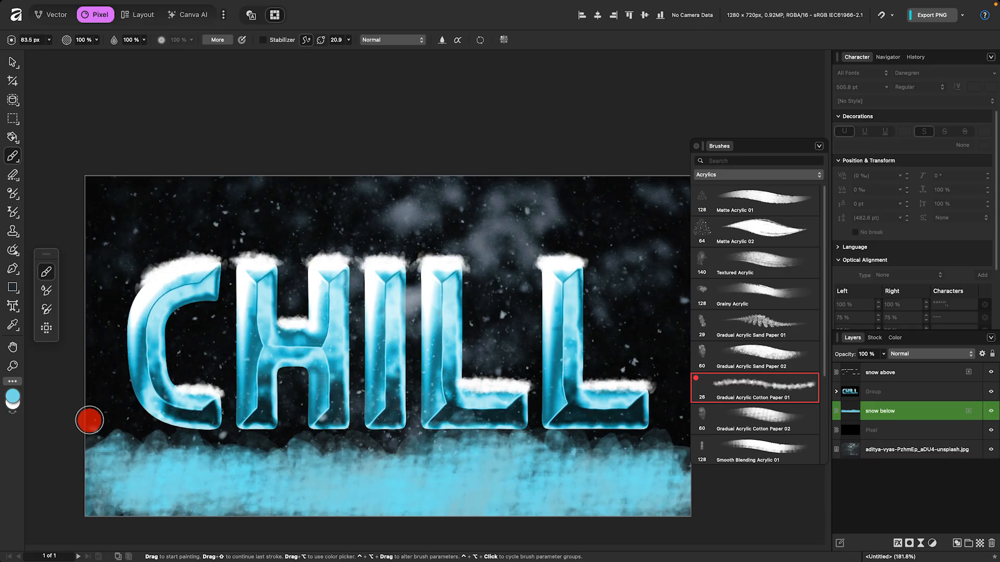
mouse_move(89, 421)
left_mouse_down()
mouse_move(192, 433)
mouse_move(246, 431)
mouse_move(214, 424)
mouse_move(684, 439)
mouse_move(681, 460)
mouse_move(573, 446)
mouse_move(271, 449)
left_mouse_up()
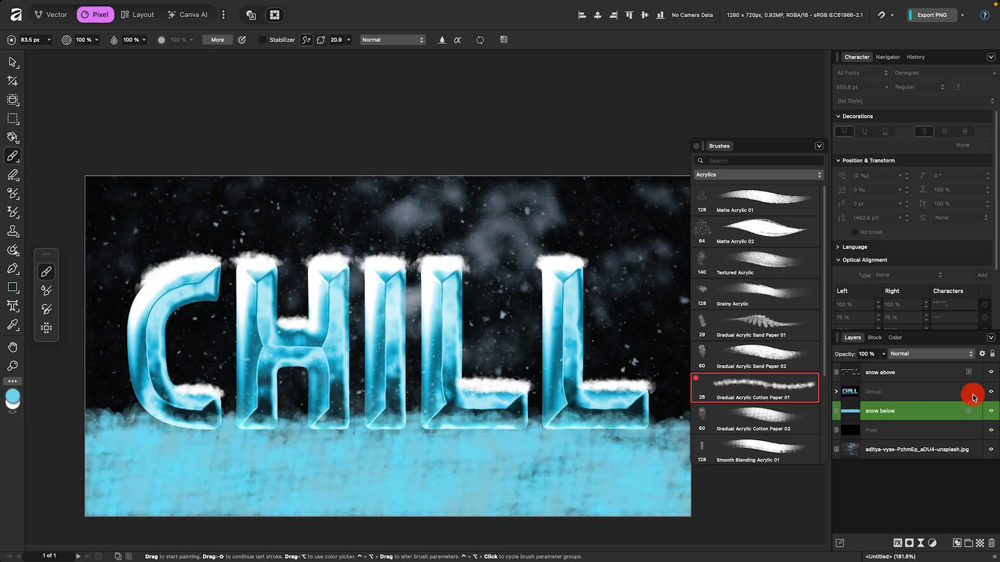
Step: On the "snow above" layer, paint white snow over the lower part of the blue band with an enlarged brush
left_click(915, 379)
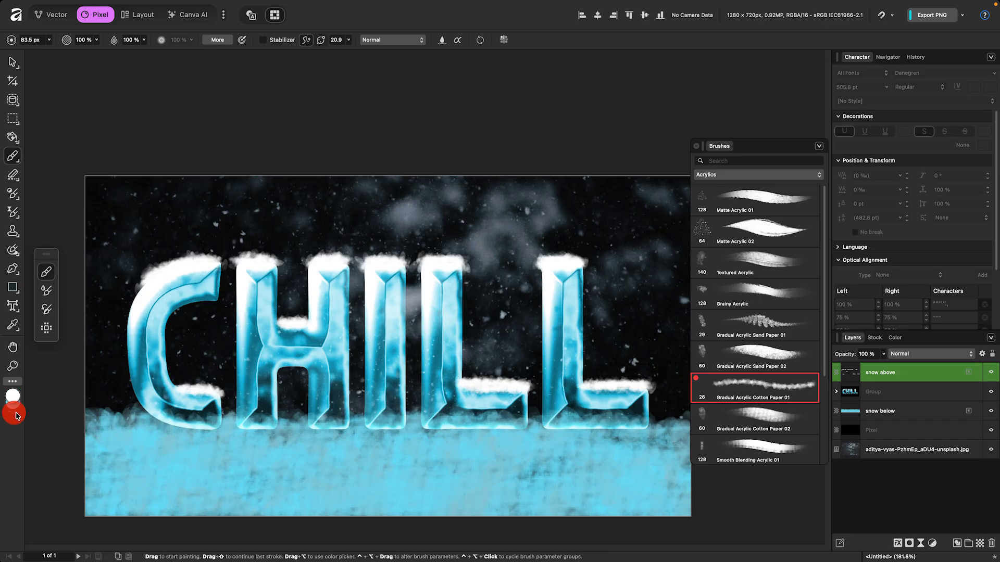
key("]")
key("]")
key("]")
key("]")
mouse_move(106, 476)
left_mouse_down()
mouse_move(83, 509)
mouse_move(87, 495)
mouse_move(136, 491)
mouse_move(394, 501)
left_mouse_up()
Step: Fill out the white snow with a 133.3 px brush, then cover the letter bases along its upper edge at 59.2 px
key("bracketleft")
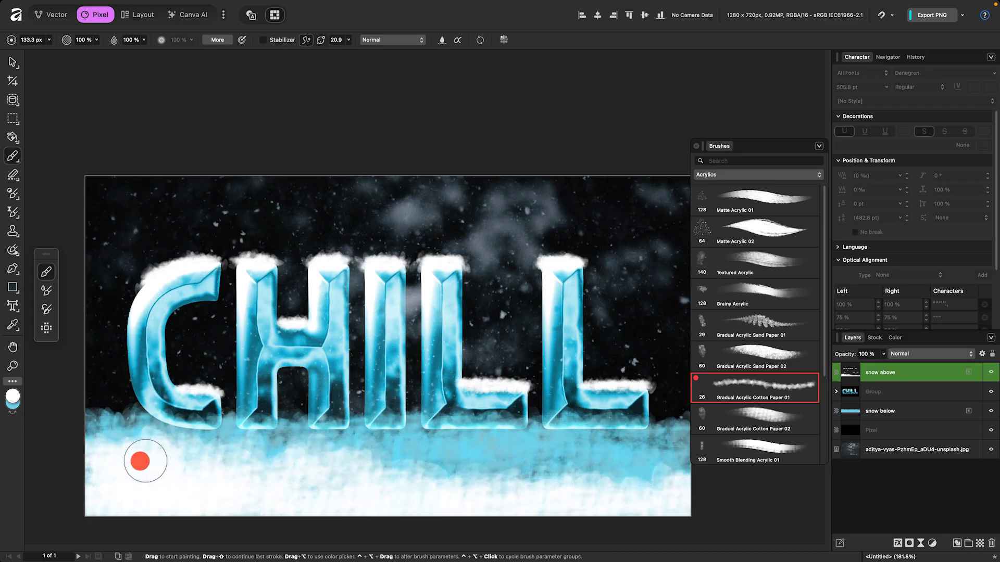
mouse_move(273, 455)
left_mouse_down()
mouse_move(411, 466)
mouse_move(676, 463)
mouse_move(671, 453)
mouse_move(571, 447)
mouse_move(417, 469)
left_mouse_up()
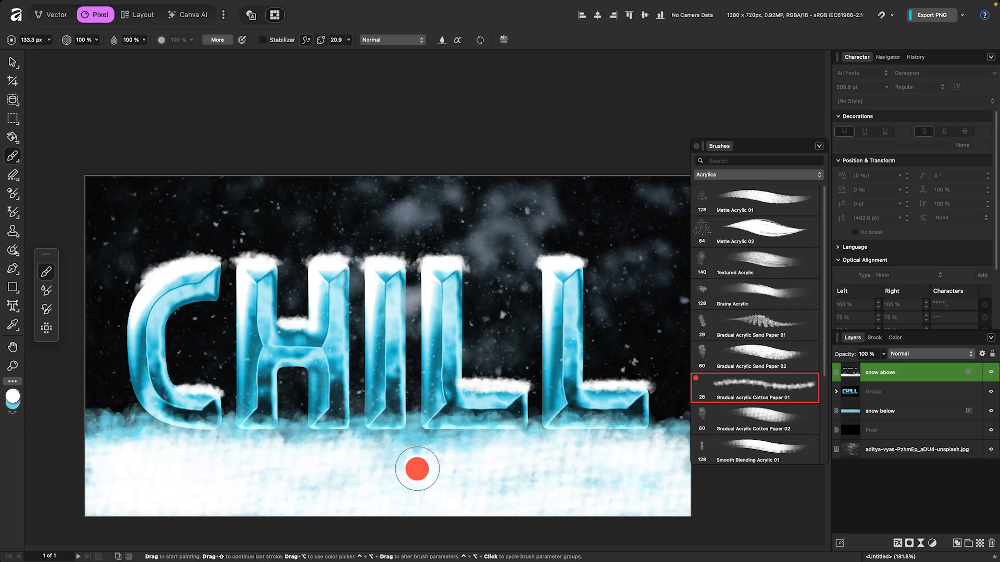
key("bracketleft")
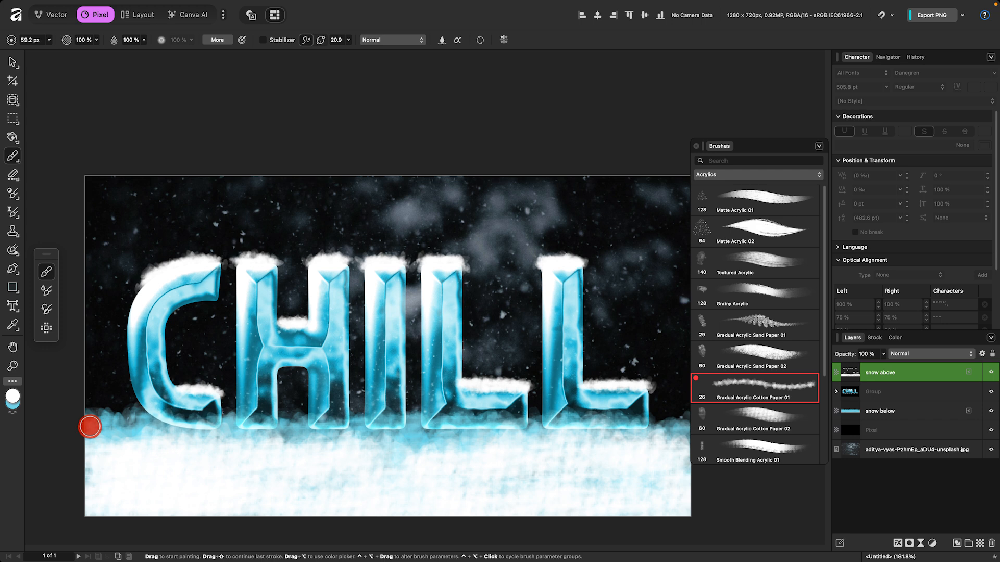
left_click_drag(89, 428, 263, 426)
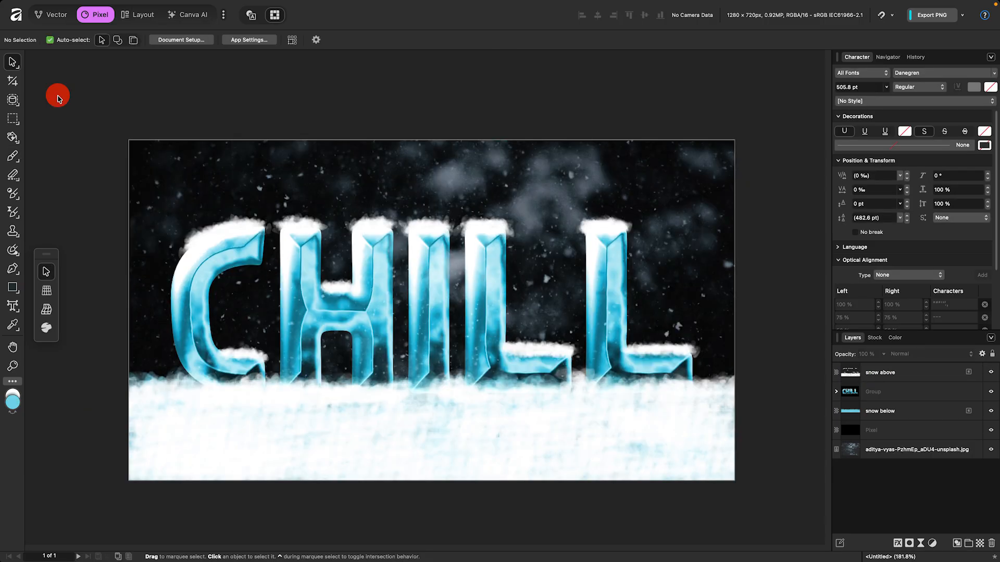